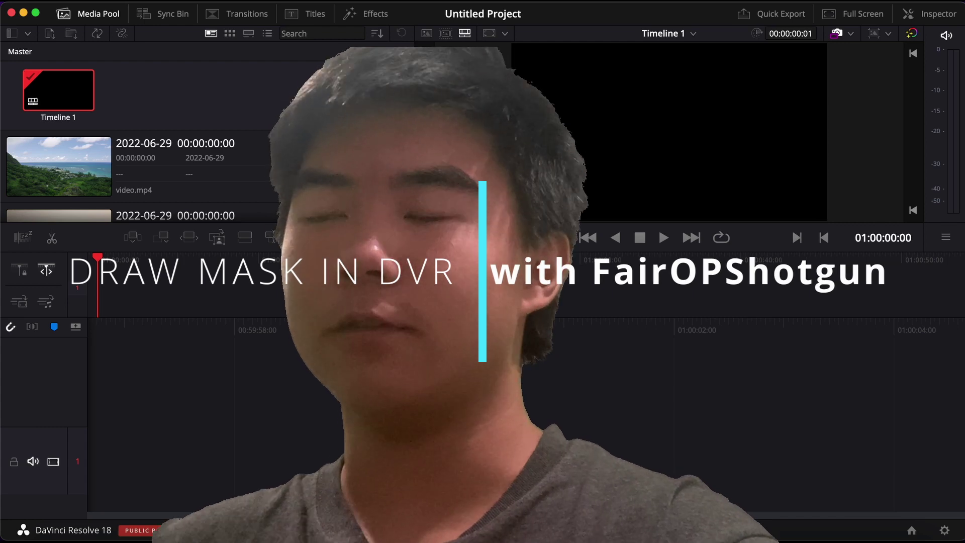
Add the IMG_6162.MOV and video.mp4 clips to the timeline, with IMG_6162.MOV on track 2 and video.mp4 on track 1.
scroll(155, 125, down, 3)
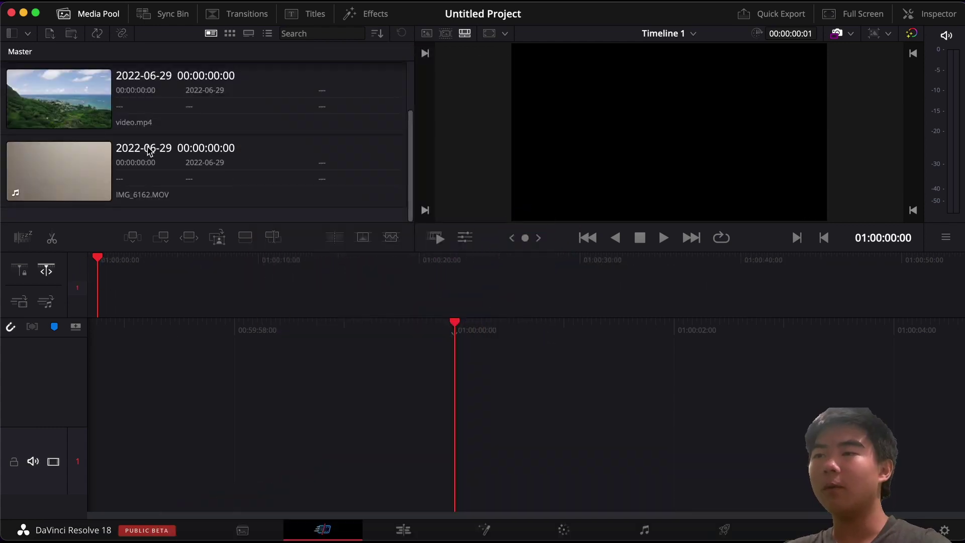
drag(153, 166, 175, 424)
click(251, 101)
drag(252, 101, 414, 384)
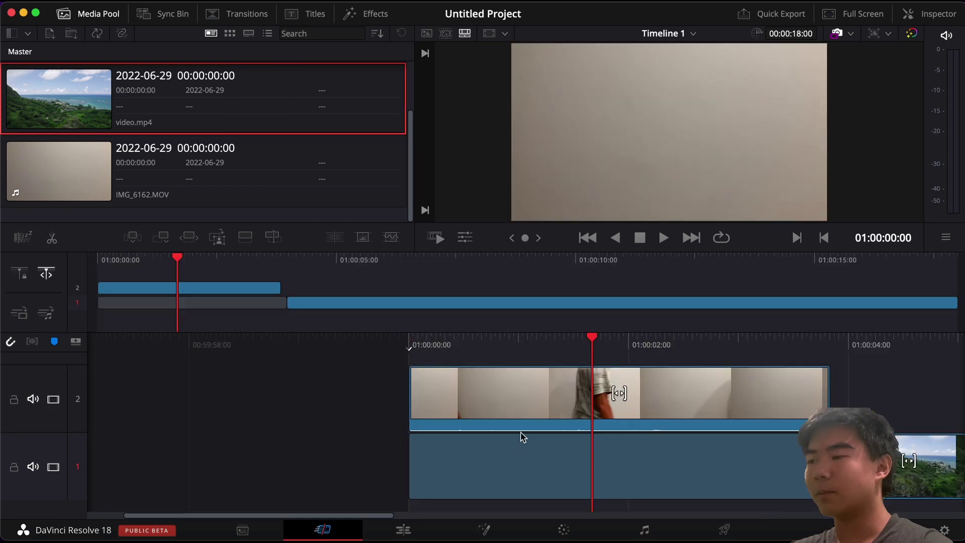
Move video.mp4 to the start of track 1 beneath the IMG_6162.MOV clip and trim it to end with that clip.
drag(519, 433, 514, 399)
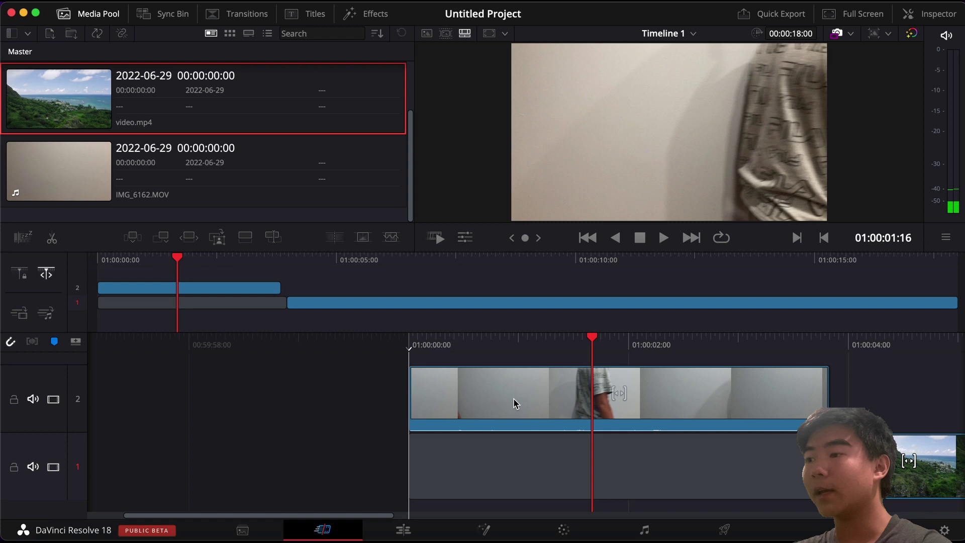
click(514, 402)
click(919, 476)
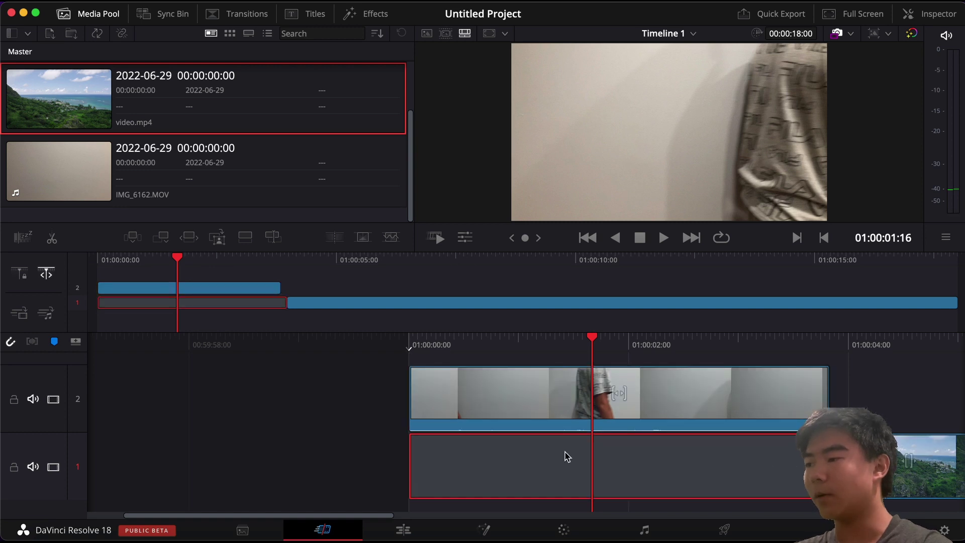
click(633, 407)
click(744, 459)
click(723, 407)
click(914, 476)
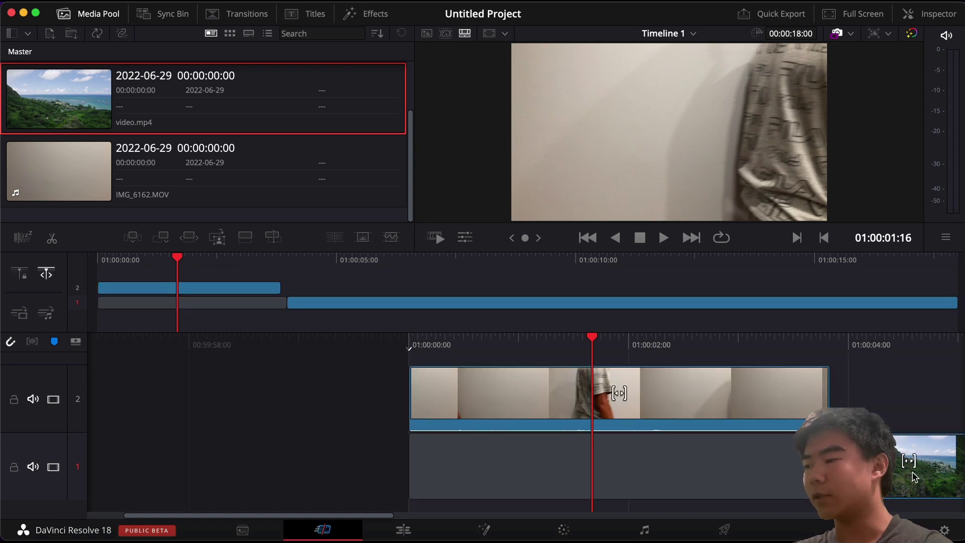
drag(914, 476, 491, 460)
key(Left)
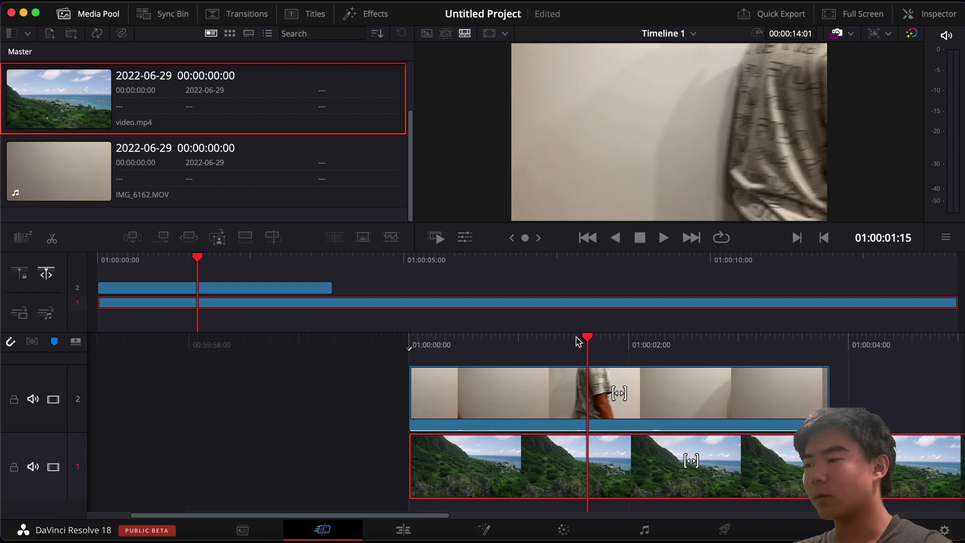
drag(578, 342, 834, 372)
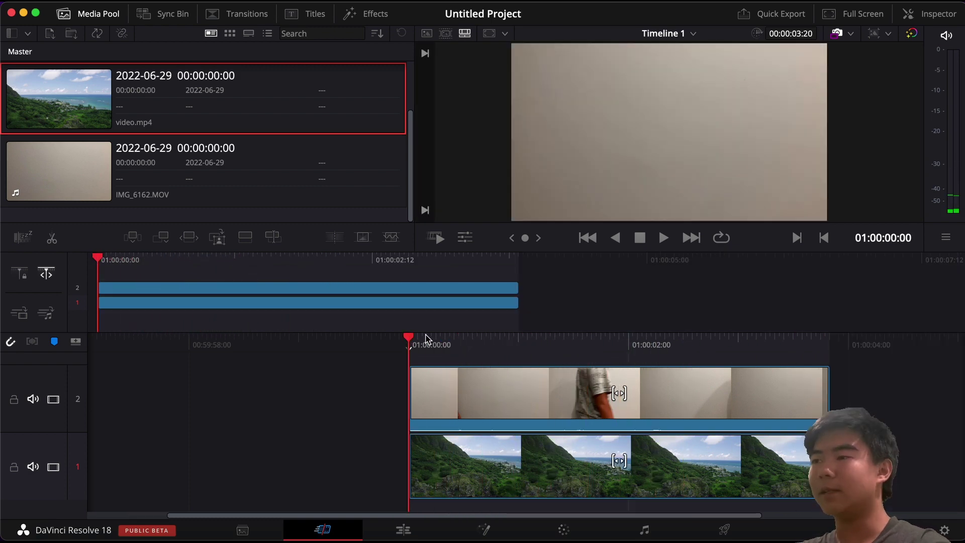
On the Color page, add a curve window to node 01 of the IMG_6162.MOV clip and connect the node to a new alpha output.
drag(425, 335, 573, 347)
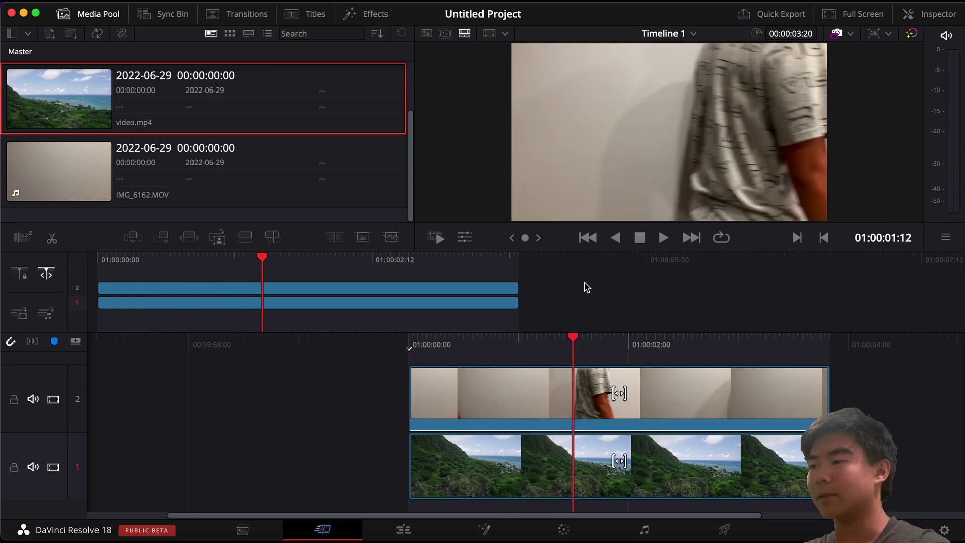
key(Home)
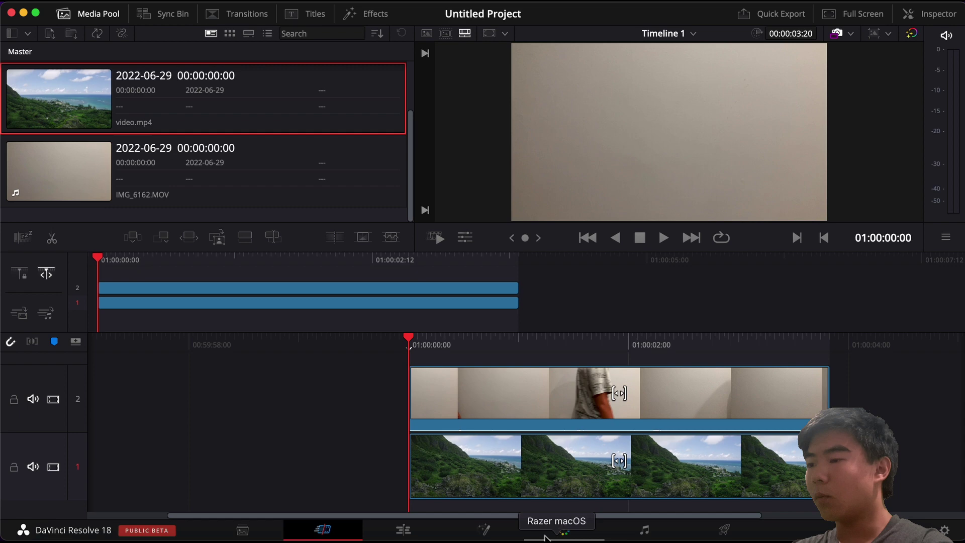
click(563, 529)
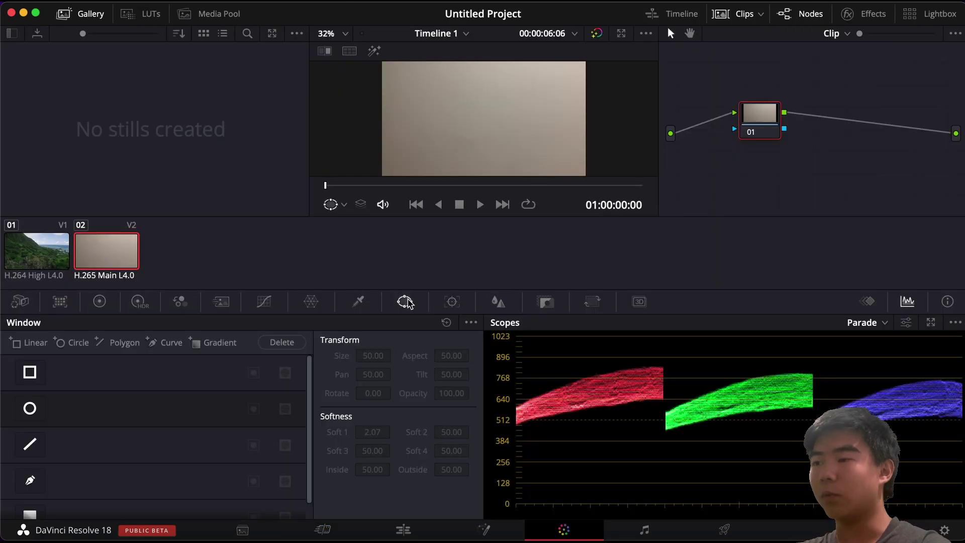
click(171, 345)
right_click(829, 179)
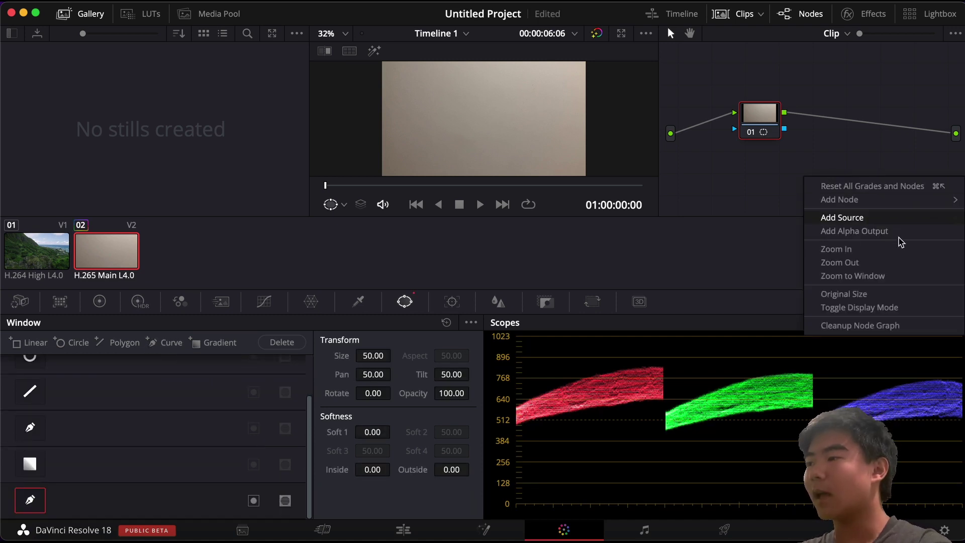
click(869, 232)
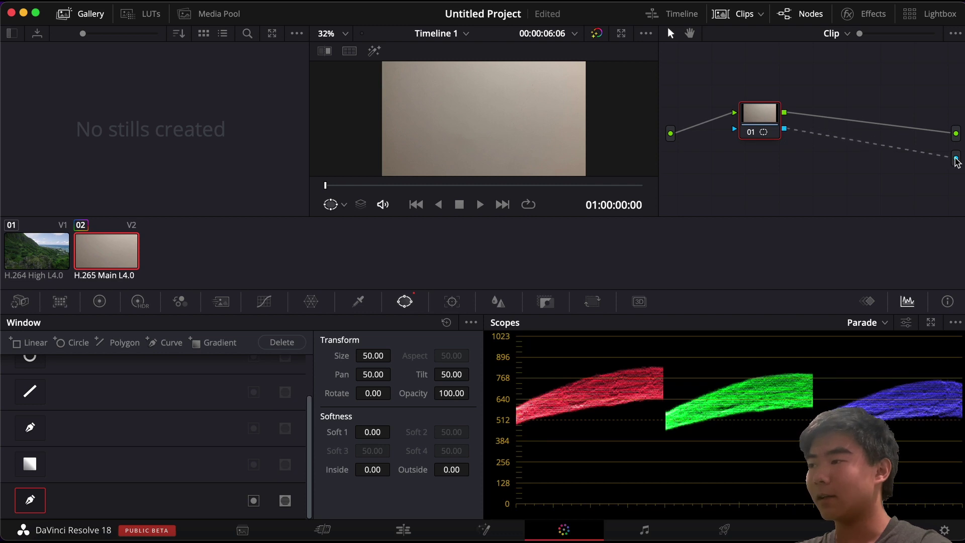
Put the window tracker in Frame mode and go to the frame at 01:00:01:00, where the person's back edge enters the picture.
click(452, 302)
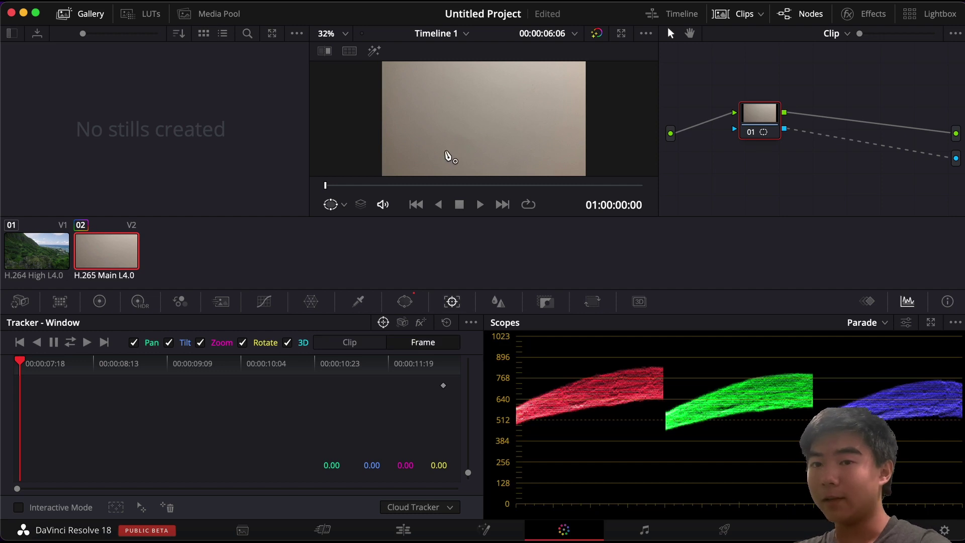
key(shift+Right)
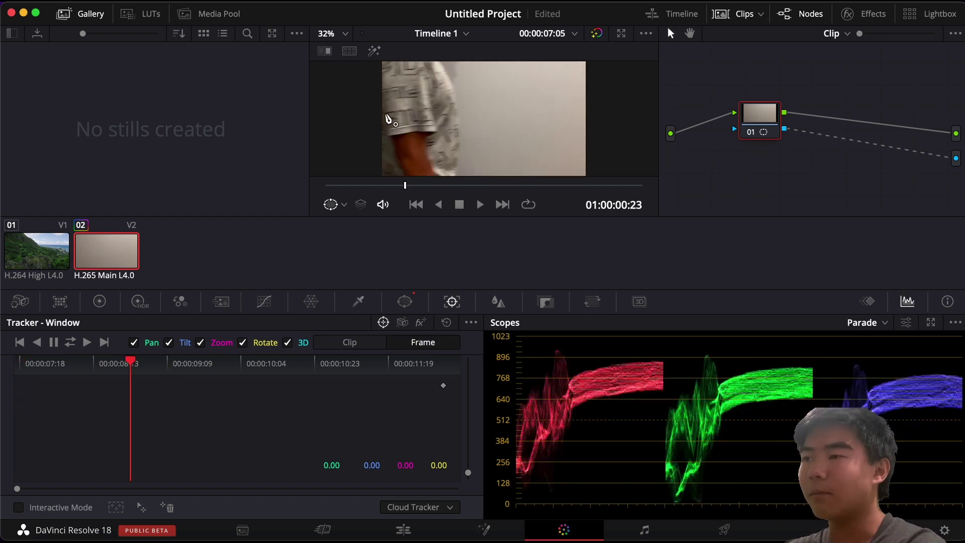
scroll(390, 101, down, 3)
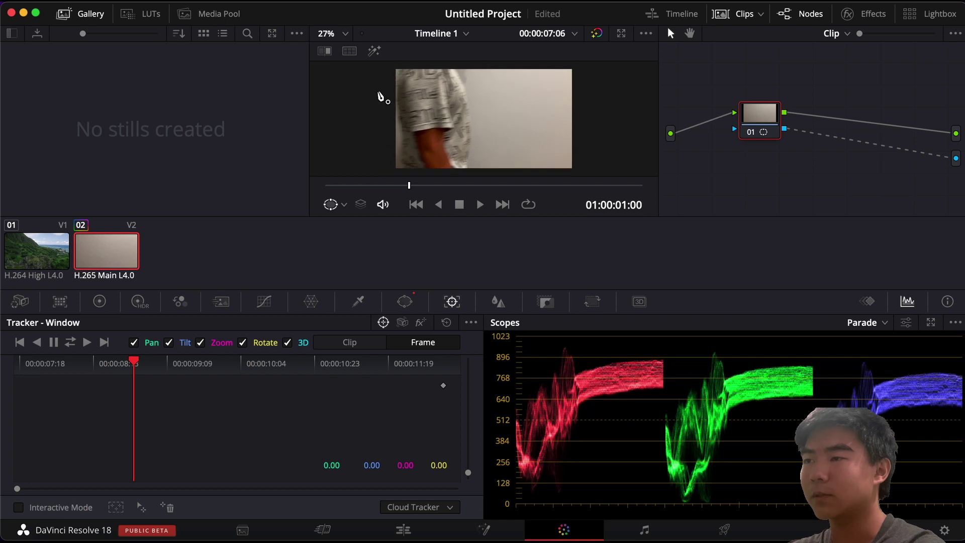
key(Right)
key(Left)
Draw a closed curve mask that follows the person's back edge and encloses the rest of the frame ahead of them.
click(397, 175)
click(402, 163)
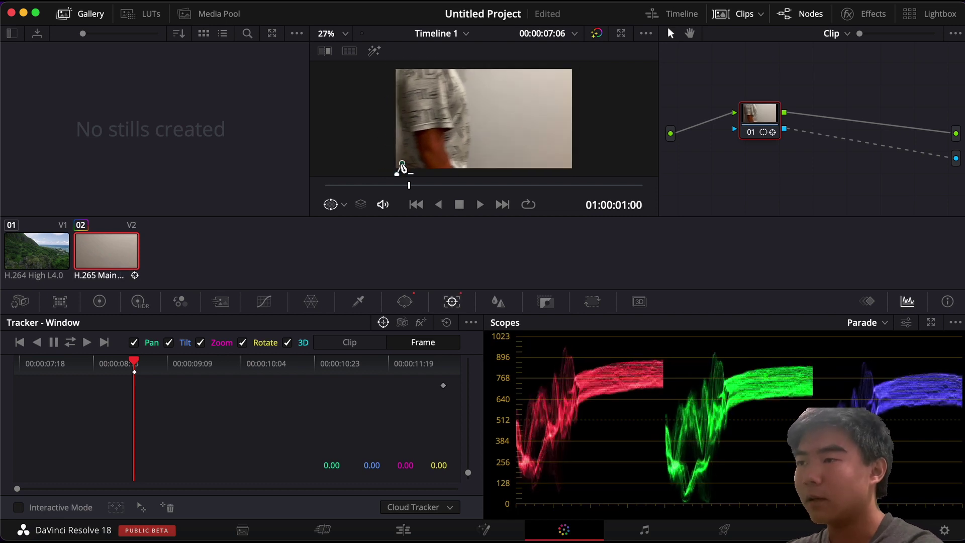
click(402, 148)
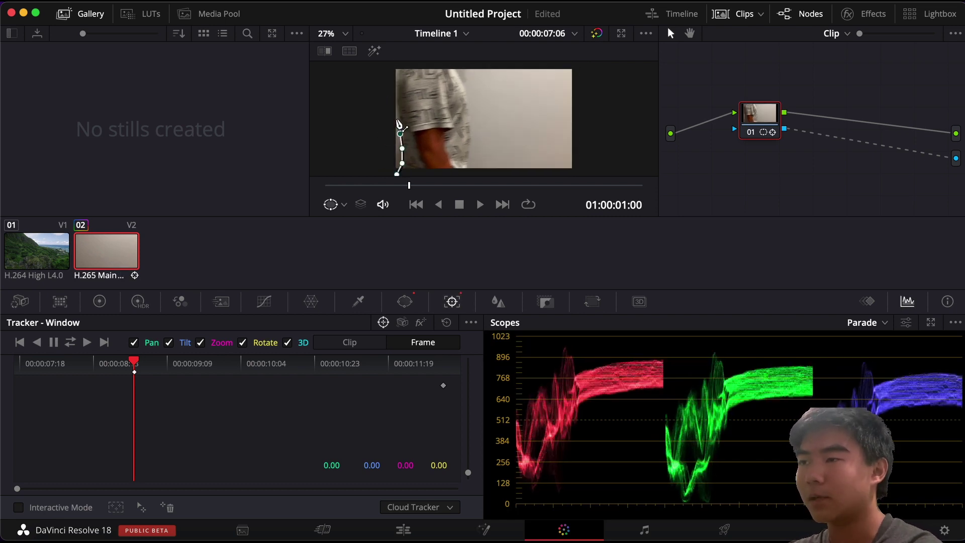
click(398, 119)
click(398, 104)
click(396, 85)
click(398, 75)
click(401, 67)
click(585, 62)
click(587, 170)
click(397, 174)
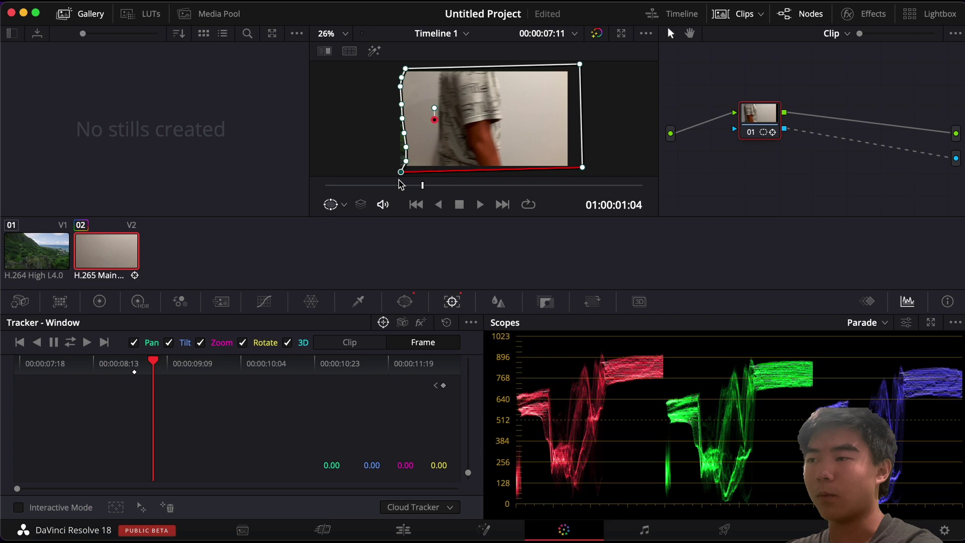
Reshape the mask's trailing edge to follow the person's back at 01:00:01:04 and at 01:00:01:08.
drag(400, 172, 435, 156)
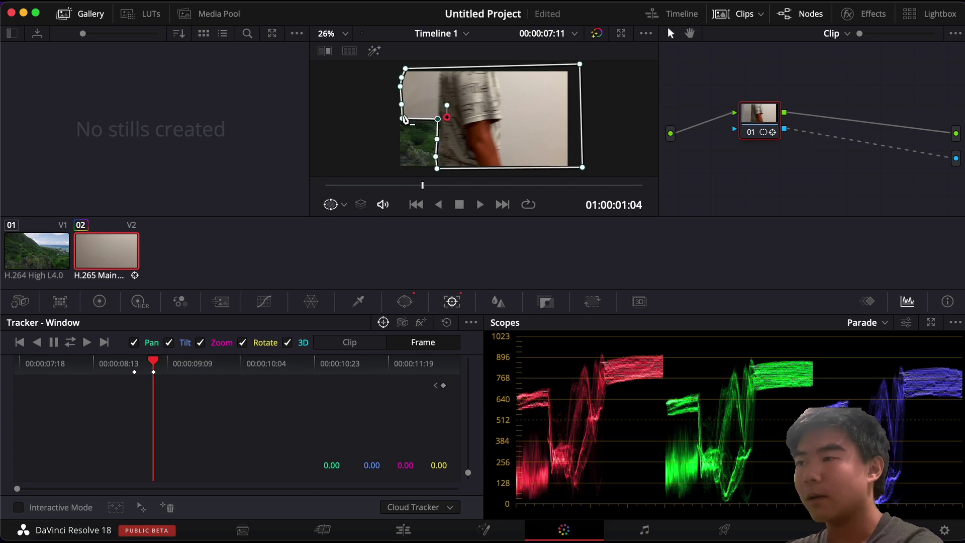
drag(402, 118, 436, 87)
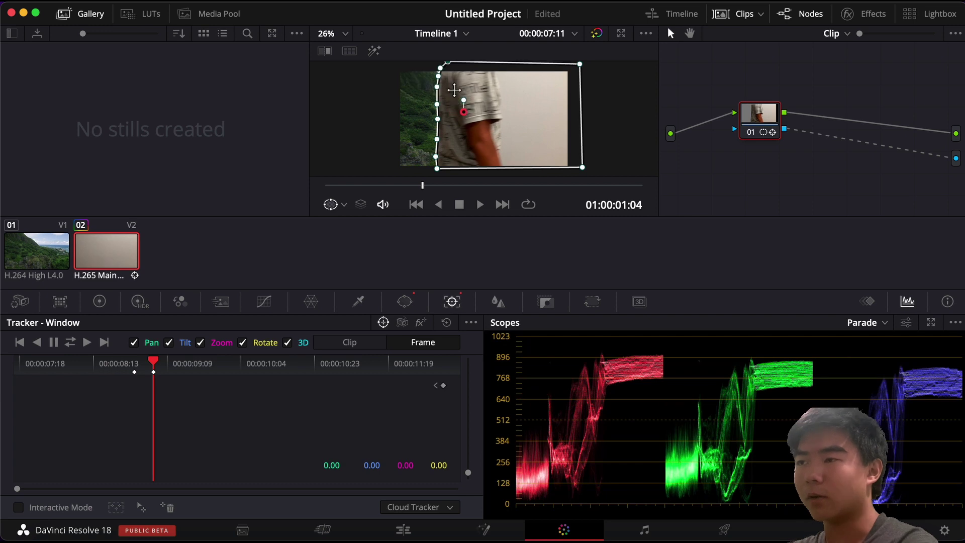
key(Right)
key(Right)
key(Right)
key(Right)
drag(437, 169, 460, 152)
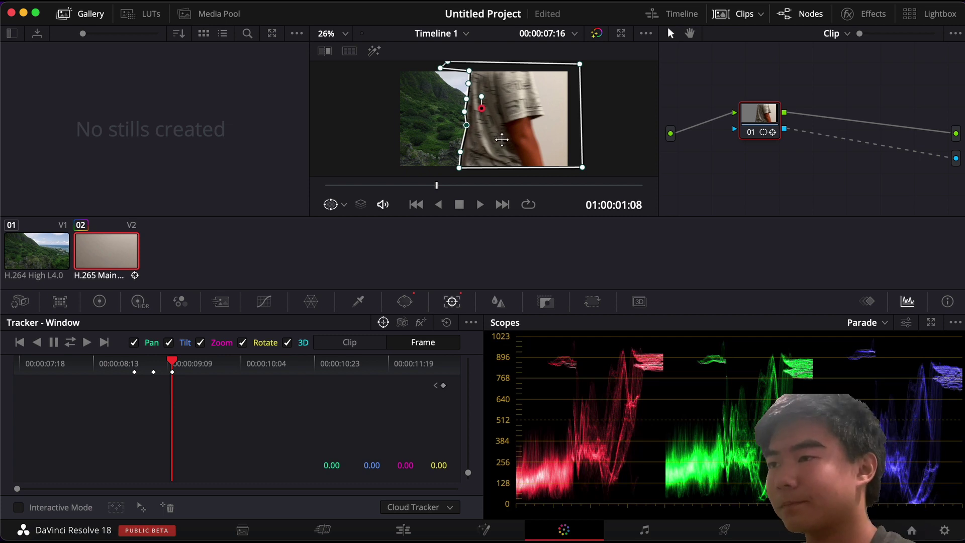
Go four frames past 01:00:01:08 and move the mask's trailing points onto the person's back.
key(Right)
key(Right)
key(Right)
key(Right)
drag(458, 168, 493, 117)
drag(464, 112, 505, 69)
Advance three more frames and shift the mask's trailing edge to match the person's back.
key(Right)
key(Right)
key(Right)
drag(488, 168, 518, 98)
drag(494, 96, 526, 66)
Advance another four frames and align the lower, middle and upper mask points with the person's back.
key(Right)
key(Right)
key(Right)
key(Right)
drag(511, 171, 529, 169)
drag(513, 129, 536, 119)
drag(517, 98, 547, 67)
Move the four trailing mask points onto the person's back at the frame two past 01:00:01:21.
key(Right)
key(Right)
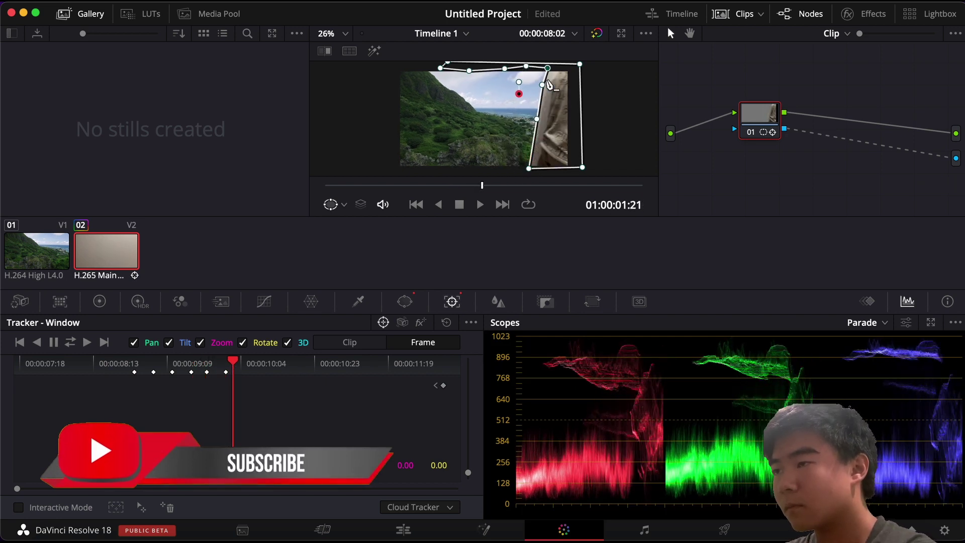
key(Right)
key(Right)
drag(528, 169, 544, 169)
drag(536, 119, 555, 117)
drag(541, 85, 559, 84)
drag(547, 68, 564, 66)
At 01:00:02:03, push the mask's trailing points to the frame's edge so the landscape clip fills the picture.
key(Right)
key(Right)
key(Right)
key(Right)
drag(544, 169, 562, 170)
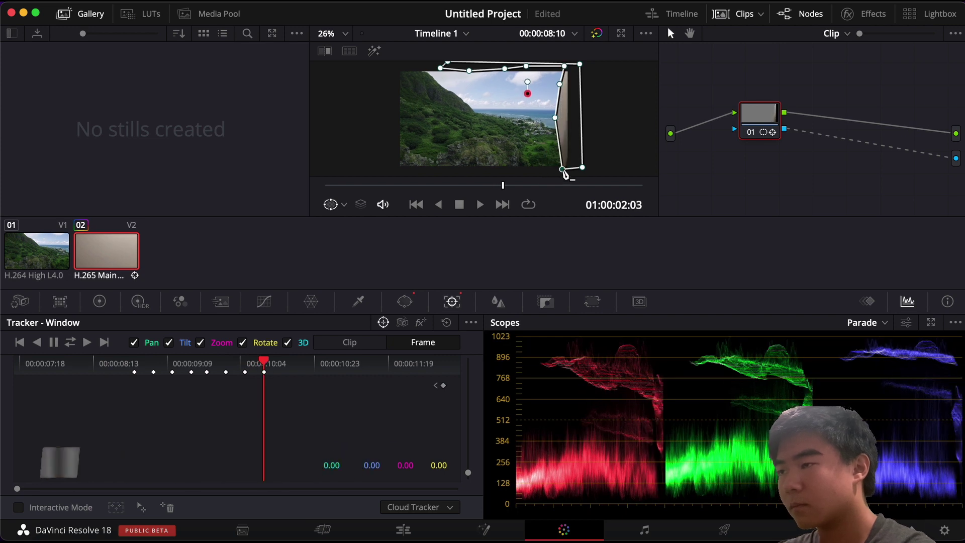
drag(554, 118, 569, 83)
drag(564, 66, 573, 68)
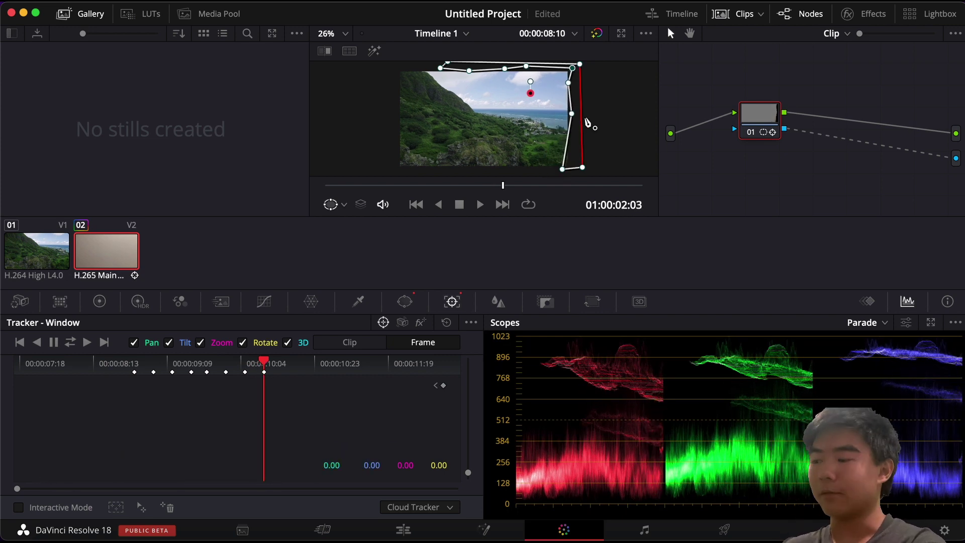
Step back to 01:00:00:23 and forward again frame by frame to examine how the mask follows the person between keyframes.
key(Left)
key(Left)
key(Left)
key(Left)
key(Left)
key(Left)
key(Left)
key(Left)
key(Left)
key(Left)
key(Left)
key(Left)
key(Left)
key(Left)
key(Left)
key(Left)
key(Left)
key(Left)
key(Left)
key(Left)
key(Right)
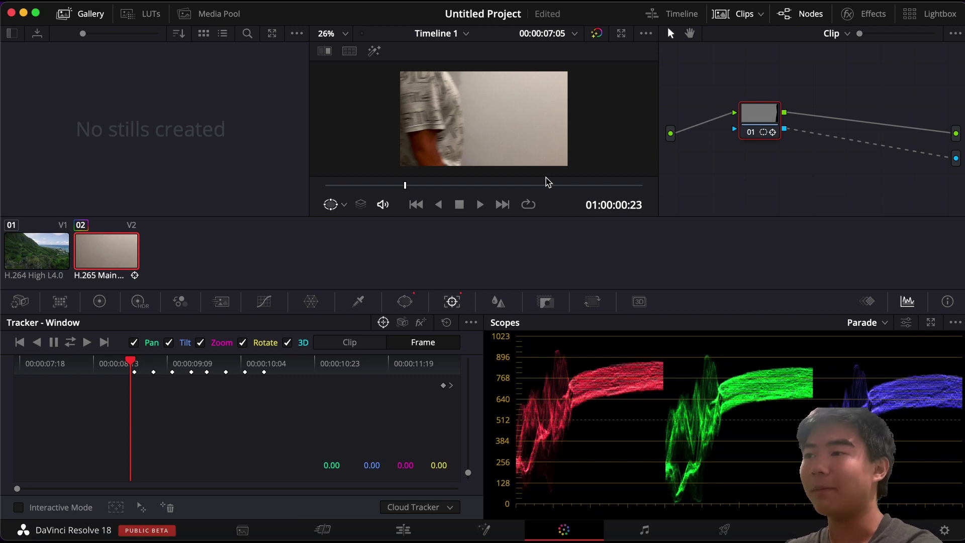
key(Right)
key(Right)
key(Right)
key(Right)
key(Right)
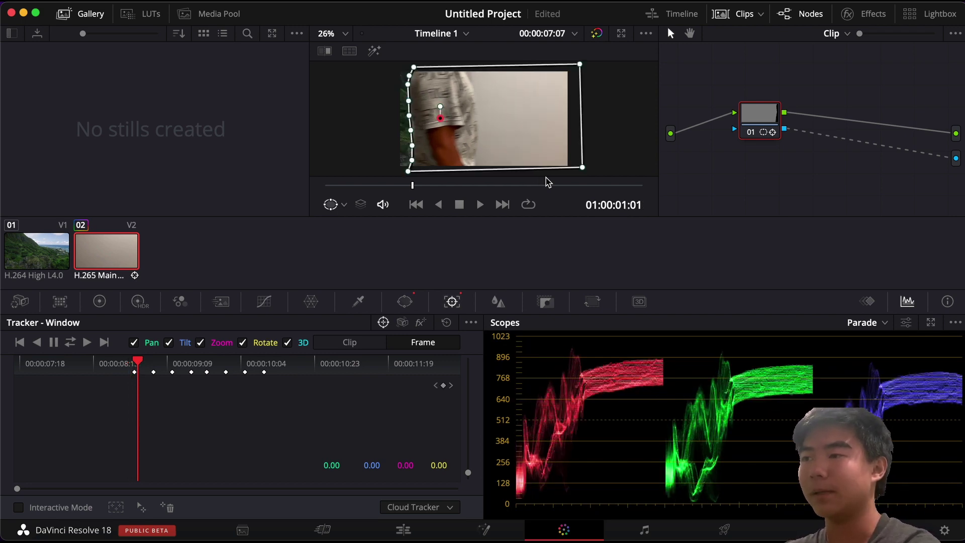
Refine the mask's upper trailing point against the person's back at 01:00:01:09 and advance one frame.
key(Right)
key(Right)
key(Right)
key(Right)
key(Right)
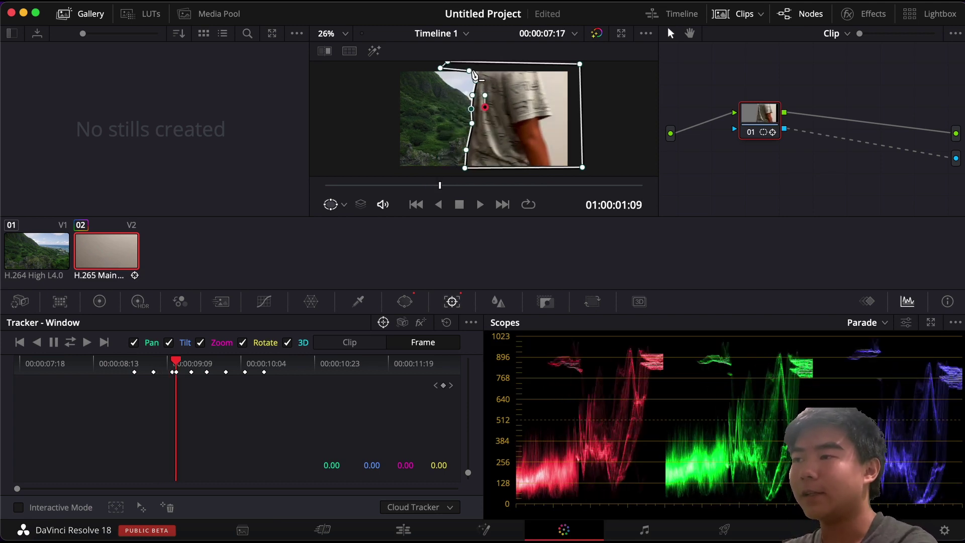
drag(470, 70, 476, 71)
key(Right)
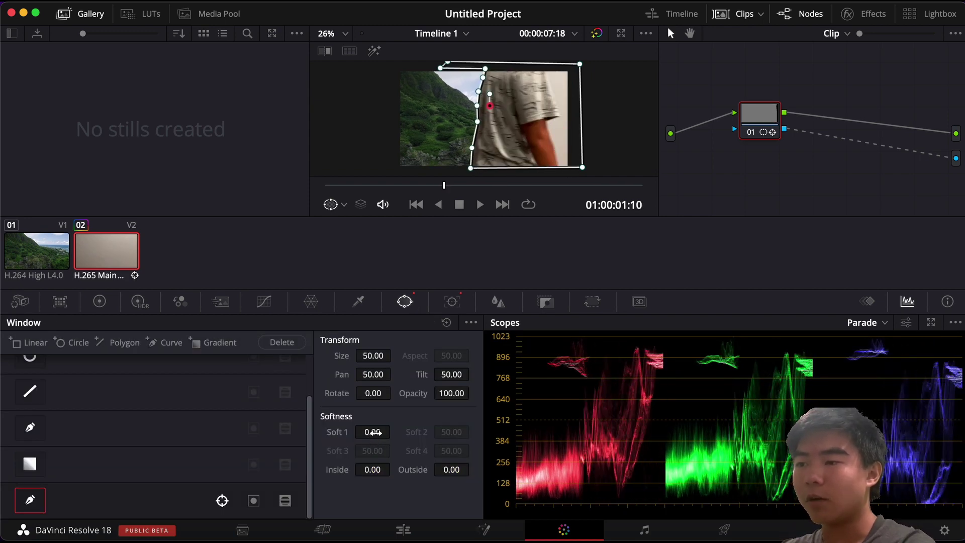
Soften the mask edge with the Soft 1 setting and scrub through the transition on the Edit page.
mouse_move(382, 432)
mouse_down()
mouse_move(394, 431)
mouse_move(372, 433)
mouse_up()
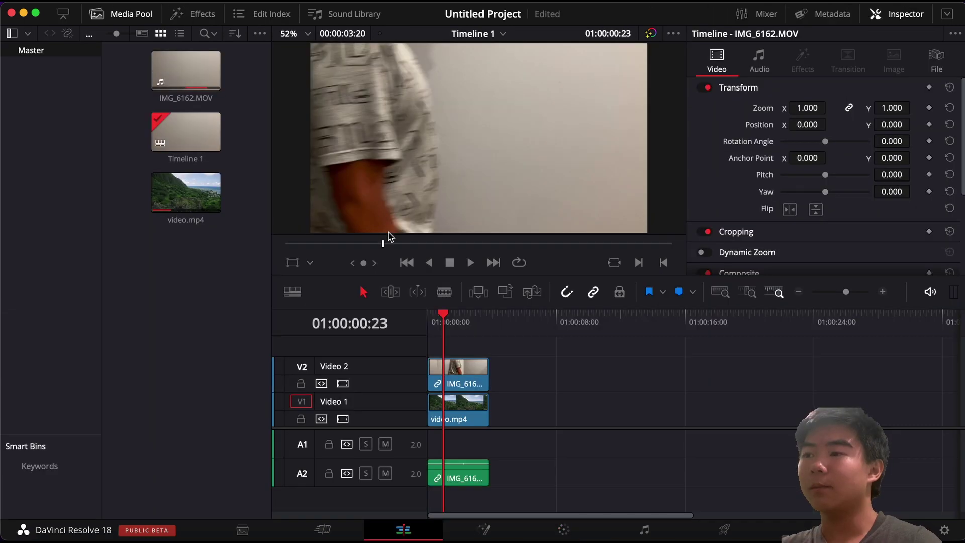
drag(386, 242, 464, 240)
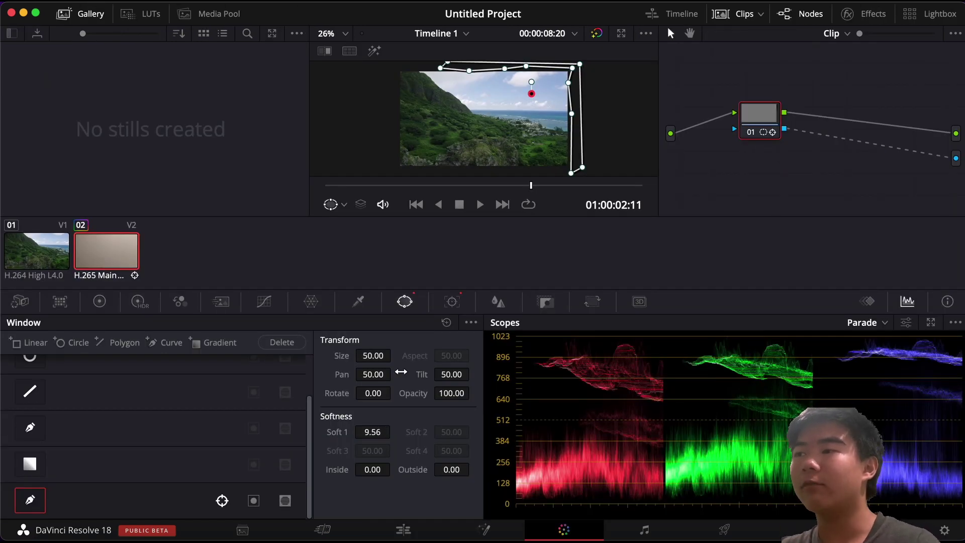
Switch the tracker to Clip mode, set the mask's Soft 1 to 5.02, and return the tracker to Frame mode.
click(453, 300)
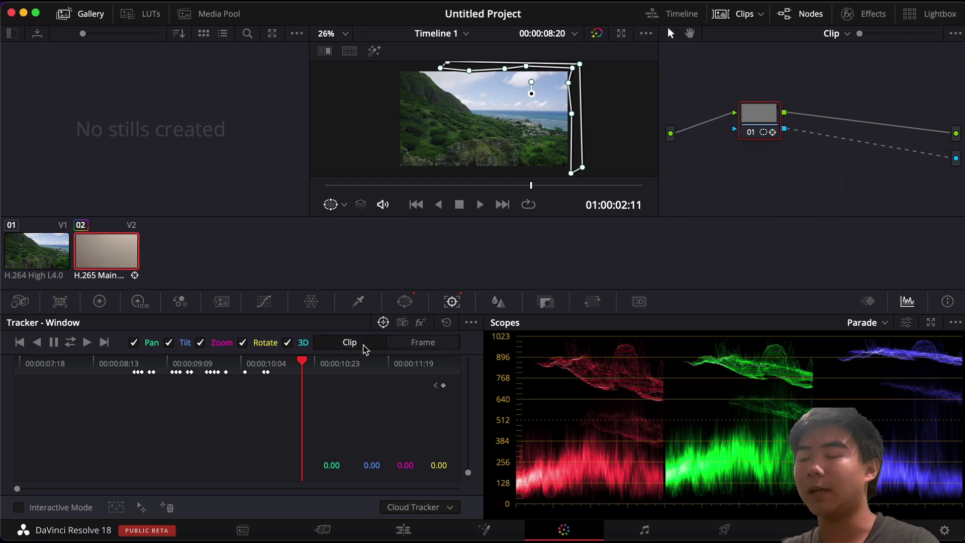
click(404, 302)
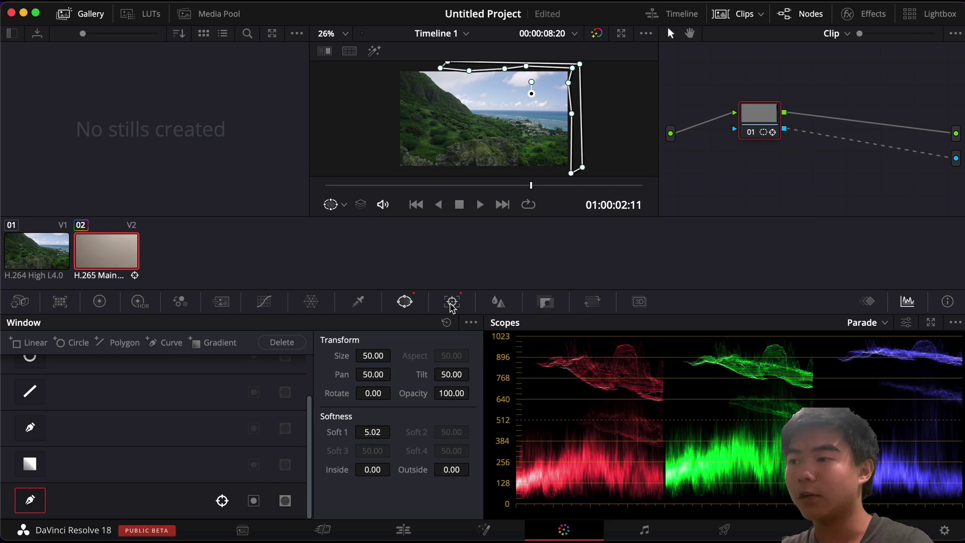
click(451, 303)
click(428, 348)
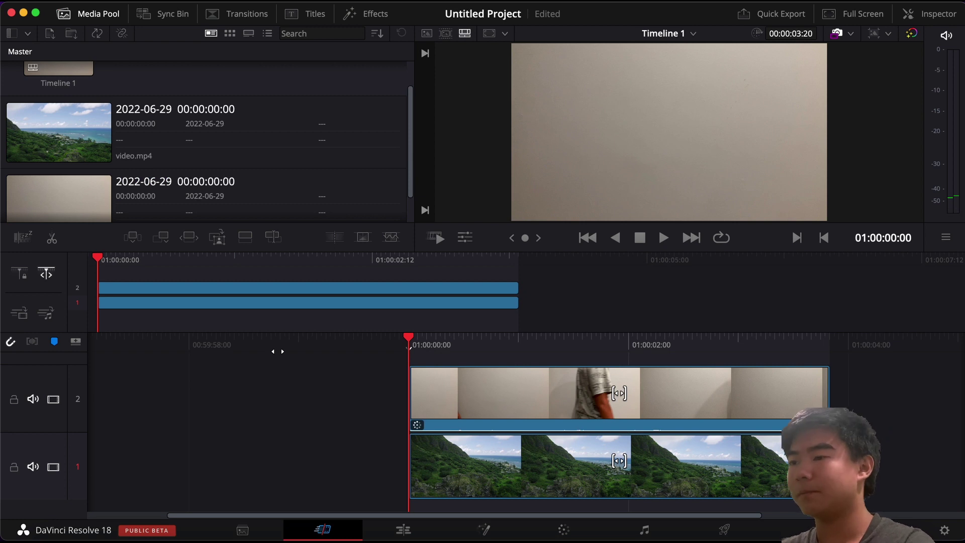
Play the timeline from its start on the Cut page to review the finished mask transition.
key(space)
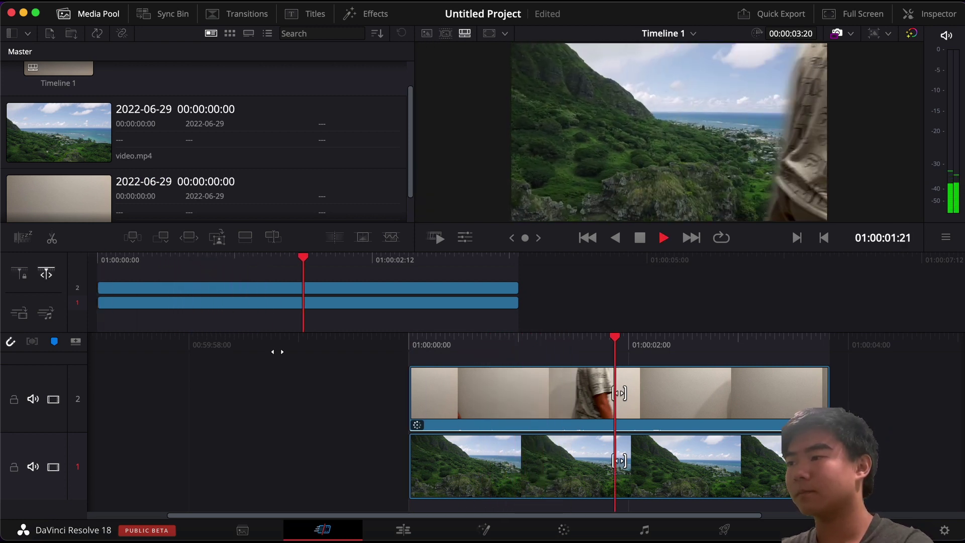
key(space)
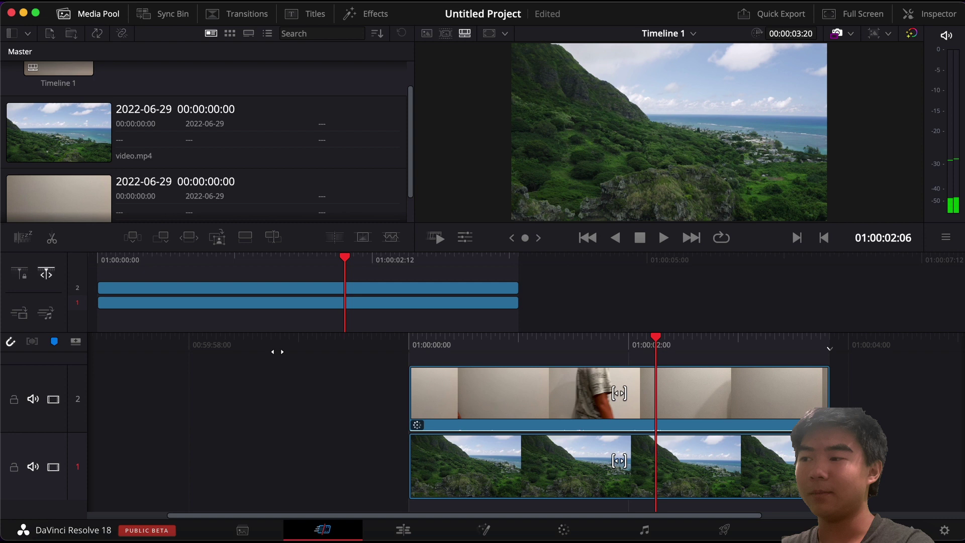
Place a Text+ title on a new track above both clips, starting at the timeline's beginning.
click(411, 340)
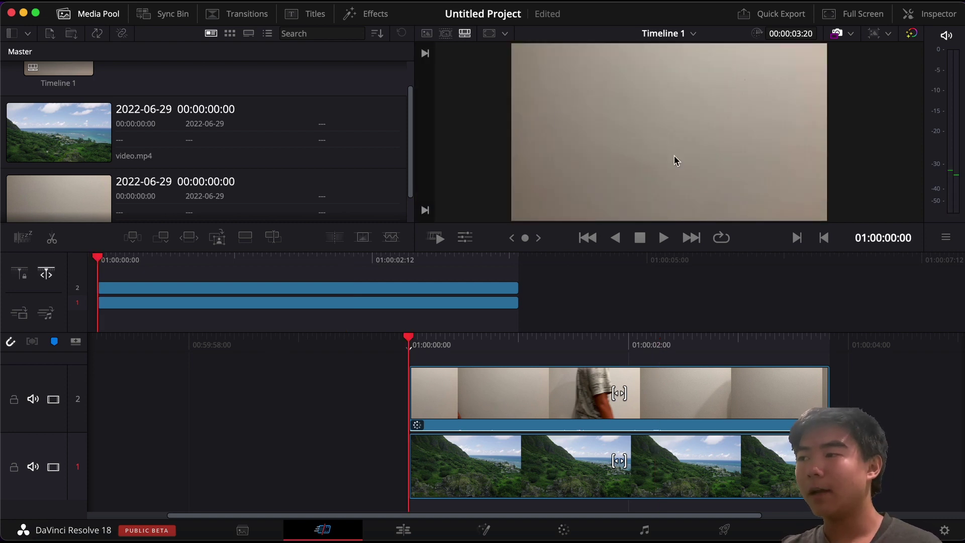
drag(425, 339, 618, 345)
key(Home)
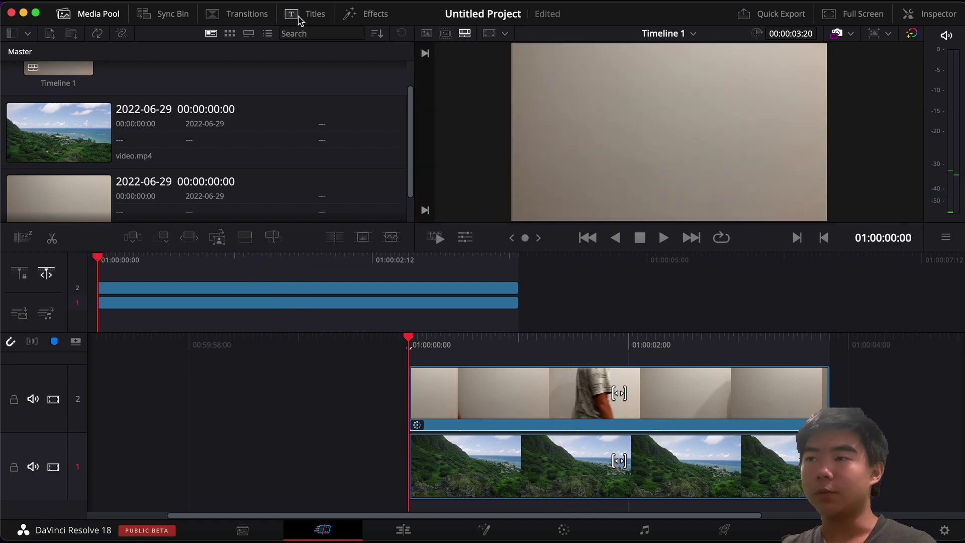
click(315, 14)
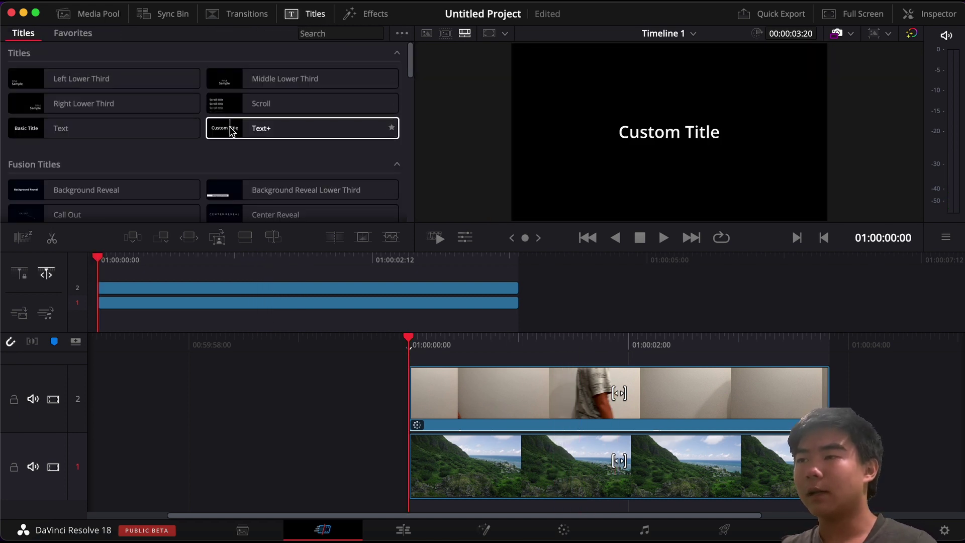
drag(231, 130, 449, 393)
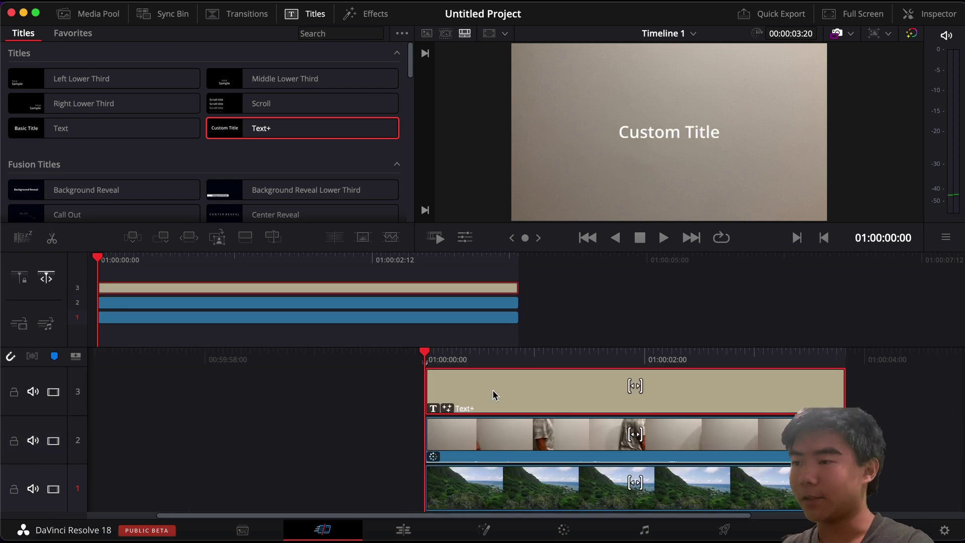
Replace the Text+ title's wording with "Mountains++".
click(909, 13)
click(736, 174)
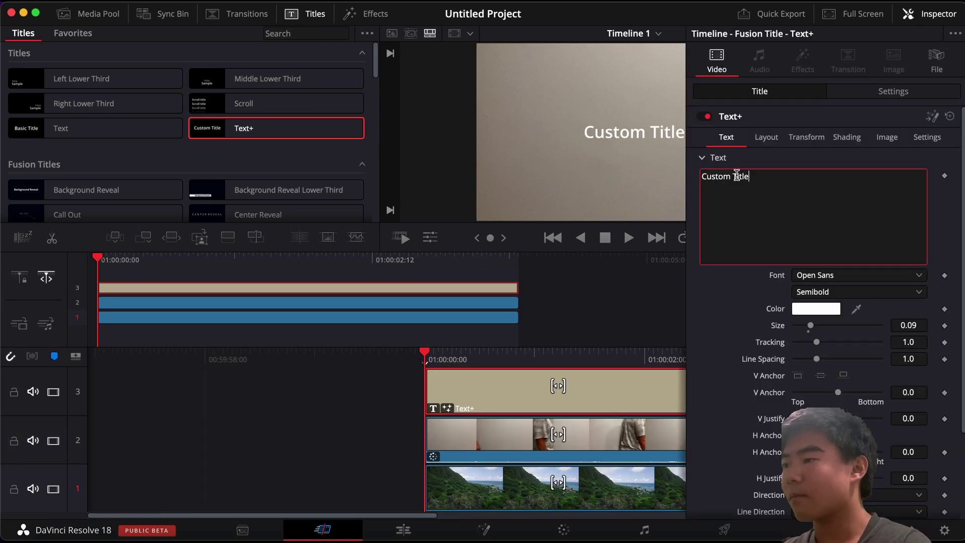
triple_click(736, 175)
text(Mountains)
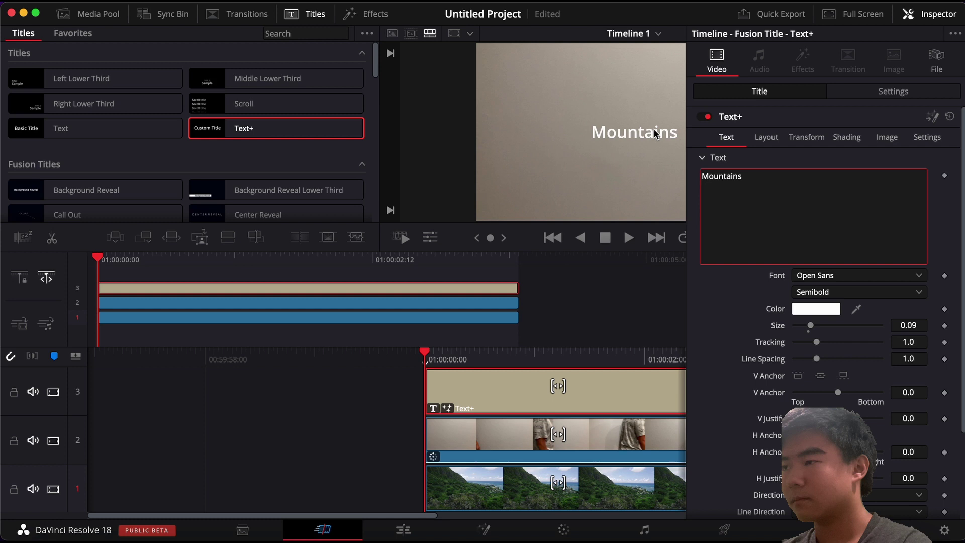
text( ++)
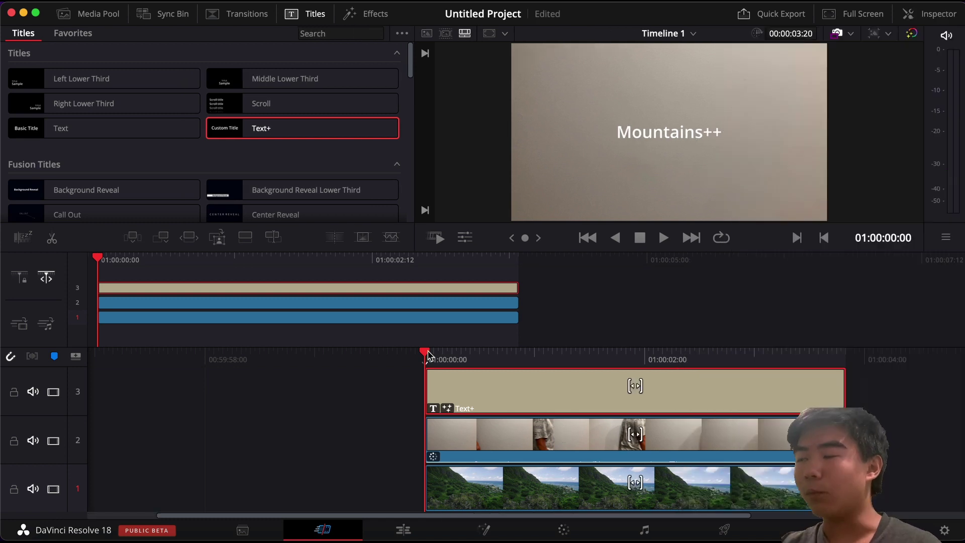
Open the title on the Color page and add a curve window to its node.
drag(426, 353, 448, 350)
click(503, 531)
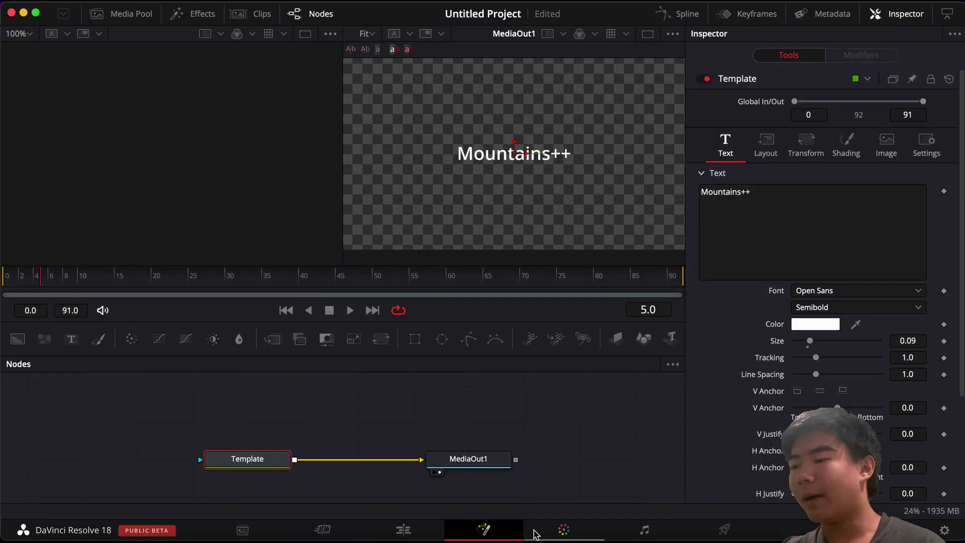
click(534, 531)
click(405, 301)
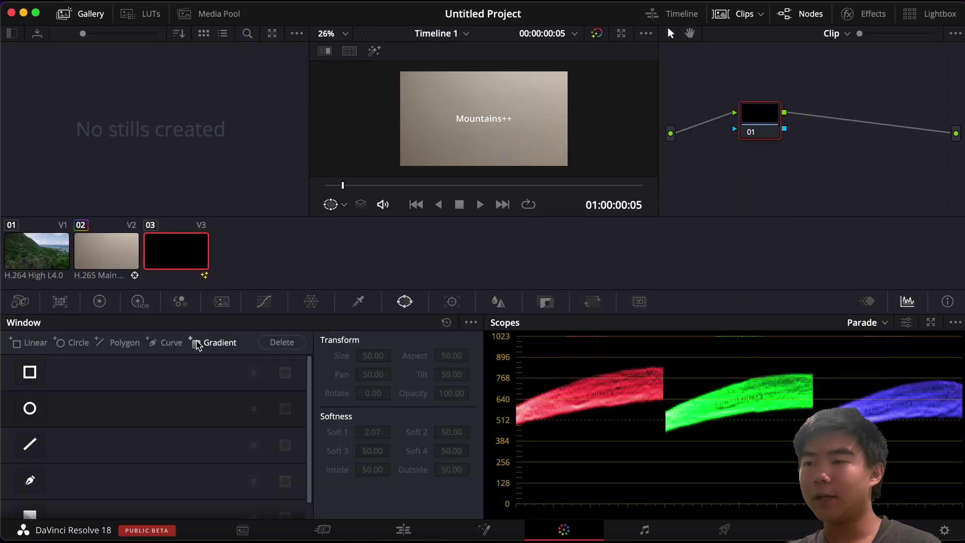
click(177, 342)
Add an alpha output to the title's node graph and link node 01's key output to it.
right_click(803, 168)
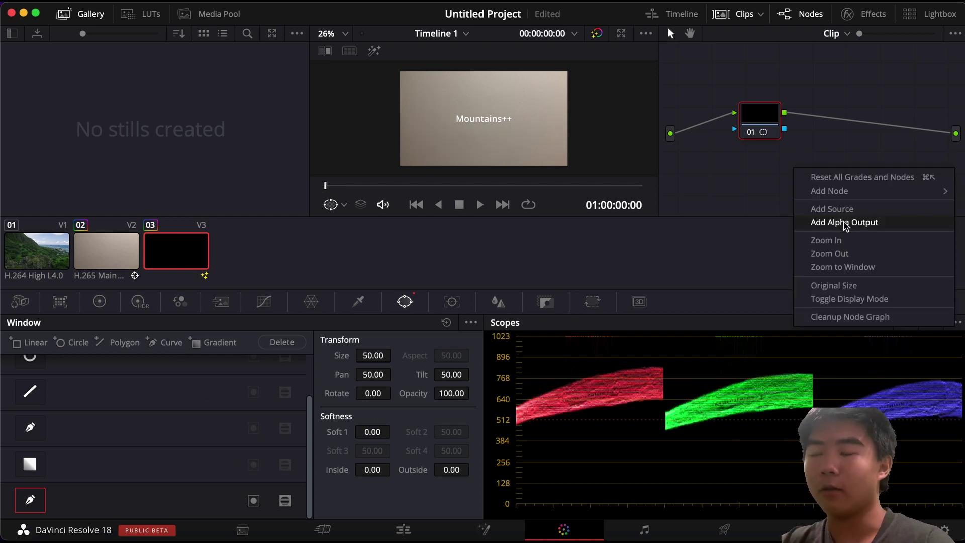
click(845, 221)
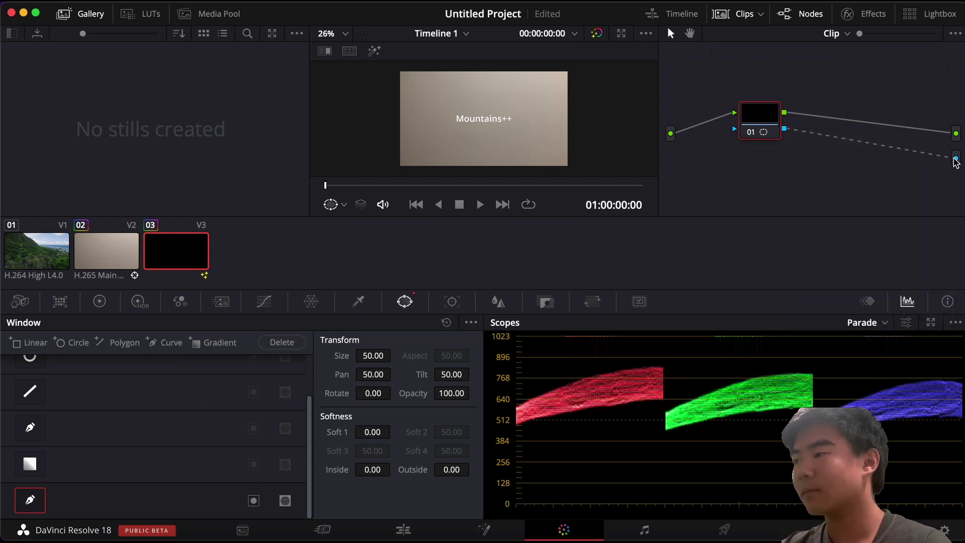
drag(955, 161, 955, 159)
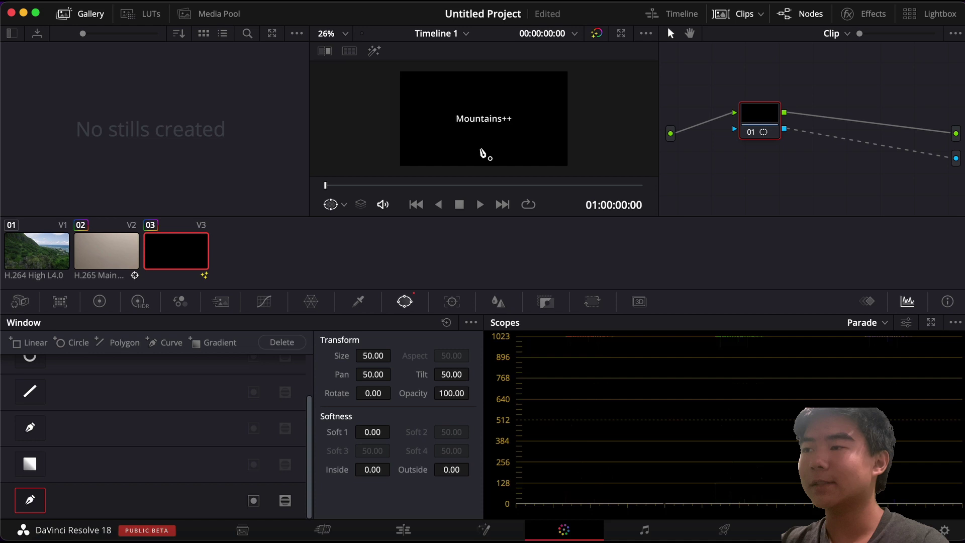
Draw a closed curve mask around the title, with a multi-point edge before the word and the far side beyond the frame.
click(444, 64)
click(446, 96)
click(441, 118)
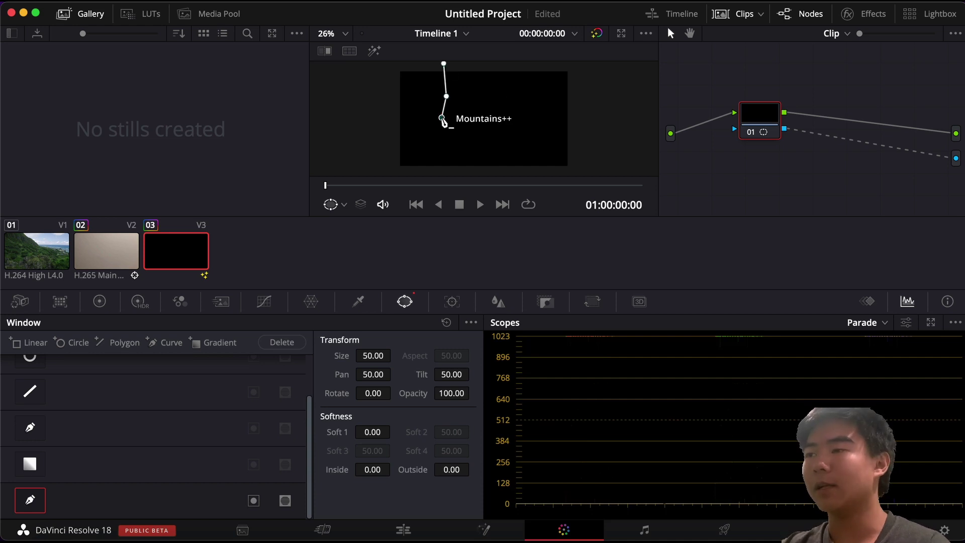
click(442, 136)
click(440, 158)
click(438, 173)
click(585, 168)
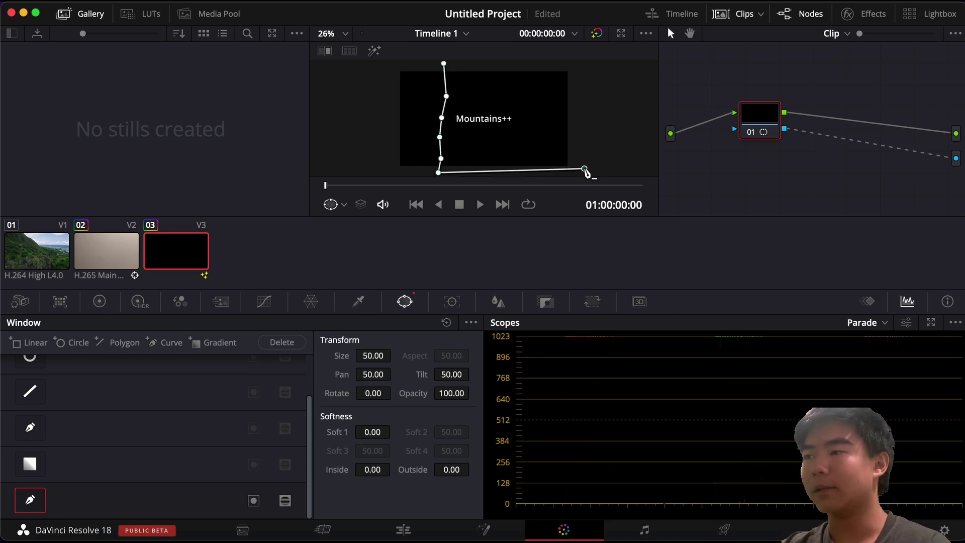
click(592, 71)
click(444, 63)
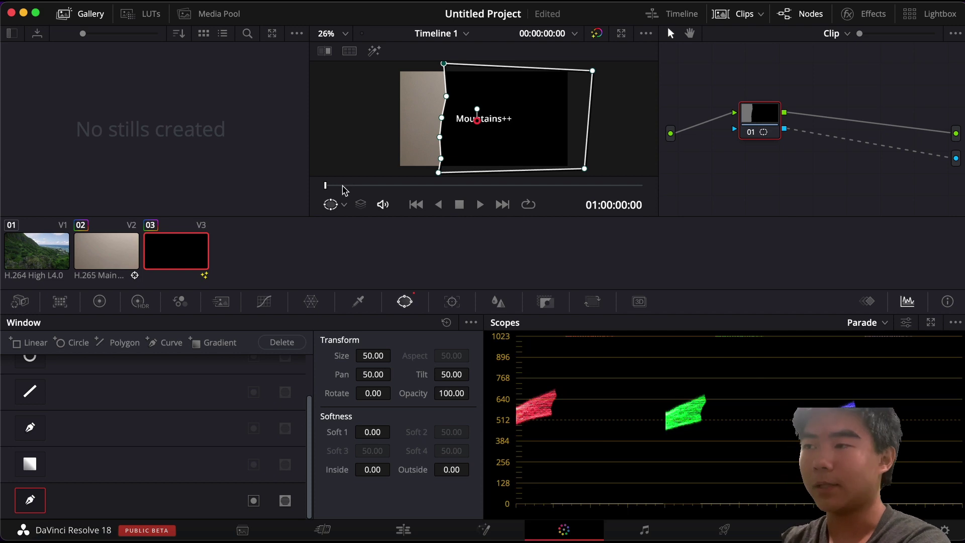
Reshape the title mask's leading edge along the person's front at 01:00:00:20 and again at 01:00:01:00.
drag(325, 185, 460, 172)
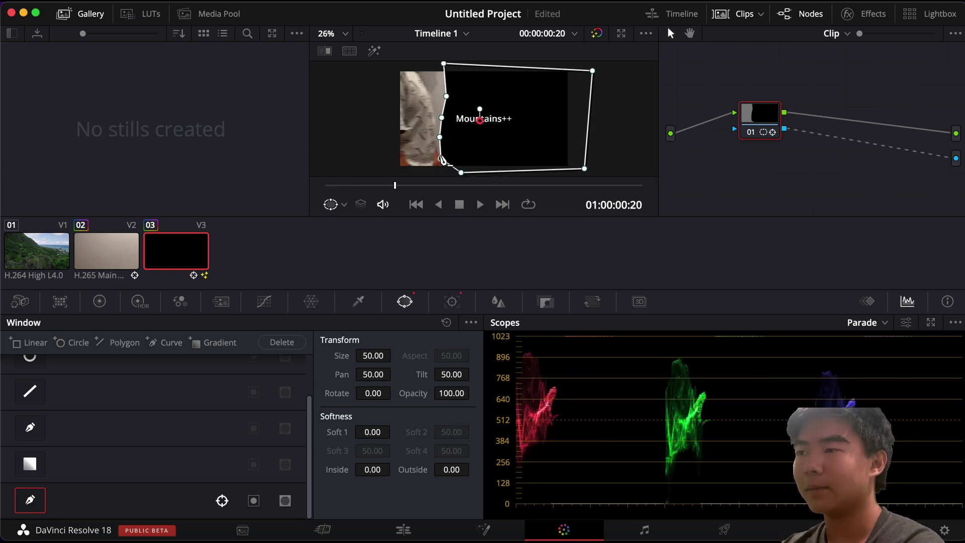
drag(442, 118, 440, 141)
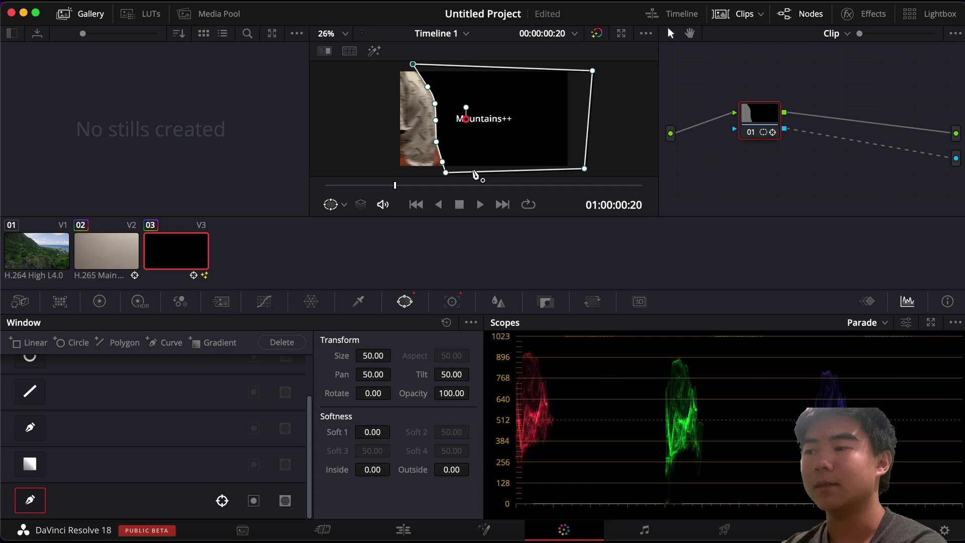
key(Right)
key(Right)
key(Right)
key(Right)
drag(445, 173, 471, 170)
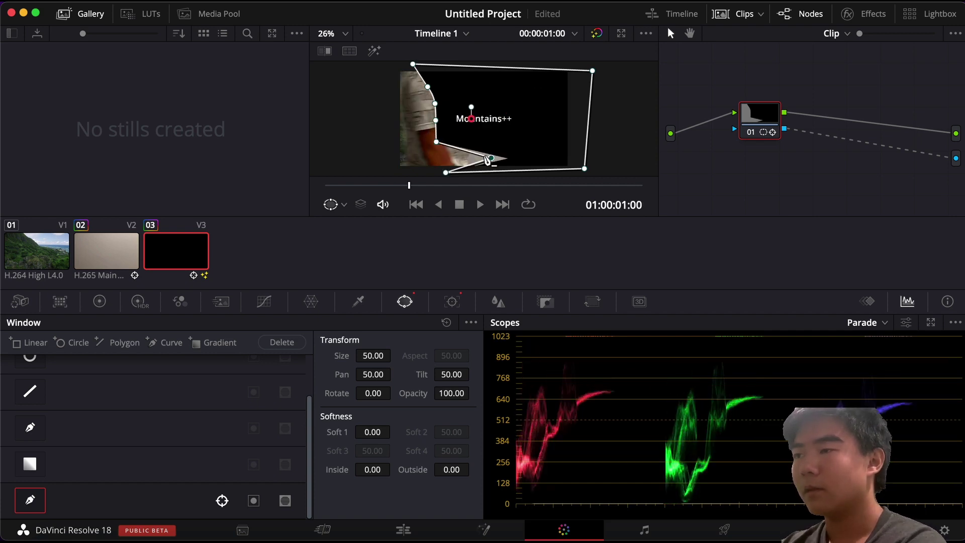
drag(442, 160, 427, 64)
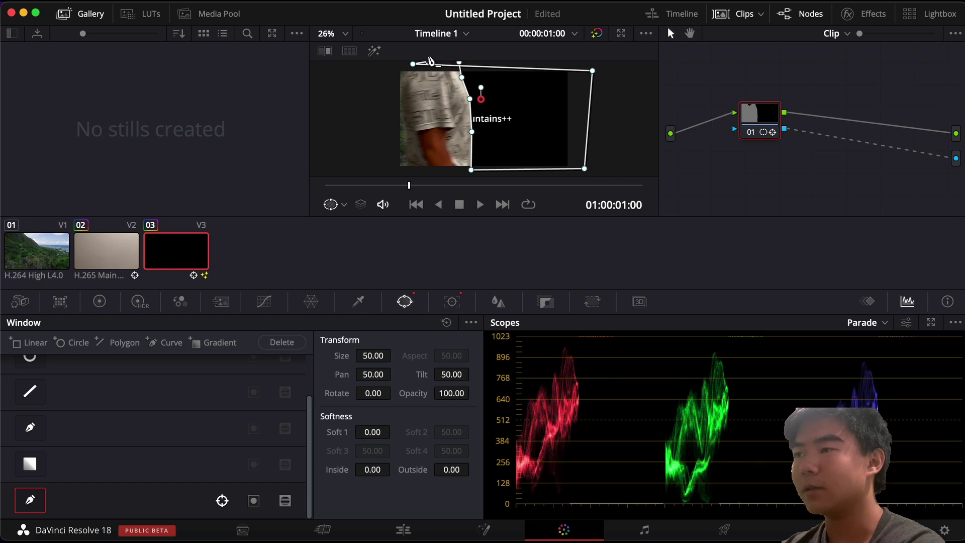
Advance to 01:00:01:03 and fit the title mask's edge points to the person's front.
key(Right)
key(Right)
key(Right)
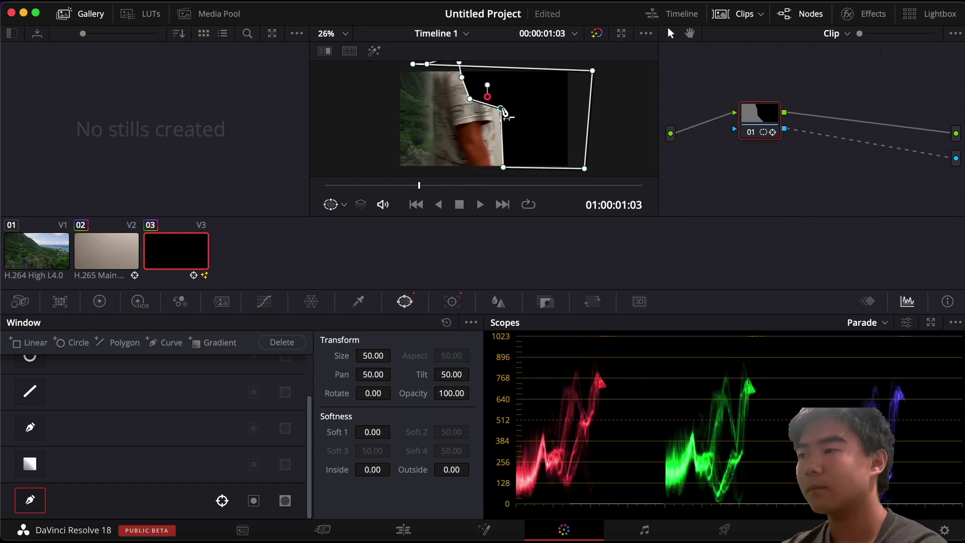
drag(501, 108, 495, 78)
drag(461, 77, 488, 63)
drag(493, 111, 500, 113)
Advance to 01:00:01:06 and fit the title mask's edge around the person's chest and arm.
key(Right)
key(Right)
key(Right)
drag(503, 167, 530, 166)
drag(500, 113, 517, 92)
click(520, 115)
drag(524, 132, 507, 123)
drag(530, 165, 521, 171)
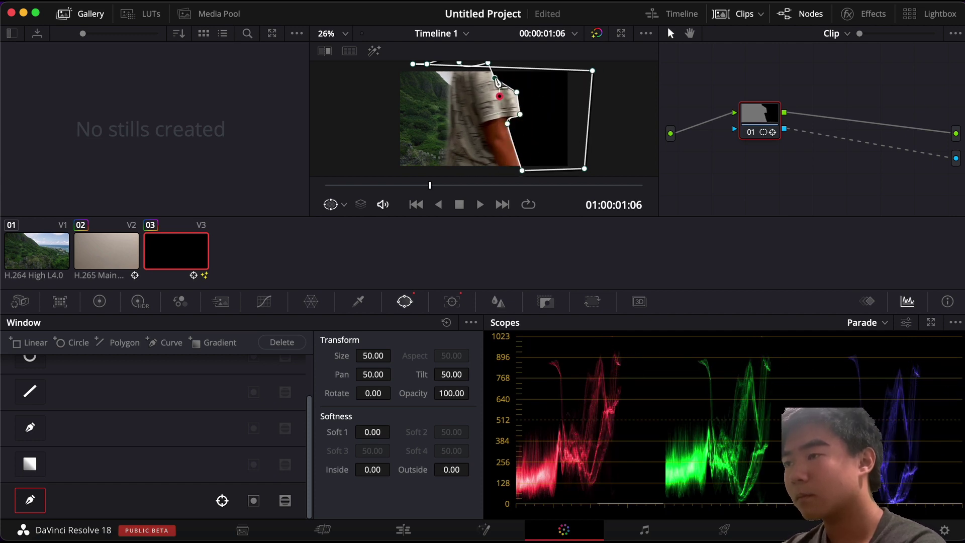
drag(494, 78, 509, 66)
Advance to 01:00:01:09 and shift the title mask's edge points forward with the person's front.
key(Right)
key(Right)
key(Right)
drag(522, 170, 554, 167)
drag(507, 123, 558, 118)
drag(516, 92, 538, 66)
Advance to 01:00:01:12 and move the title mask's remaining edge points outside the frame, past the person.
key(Right)
key(Right)
key(Right)
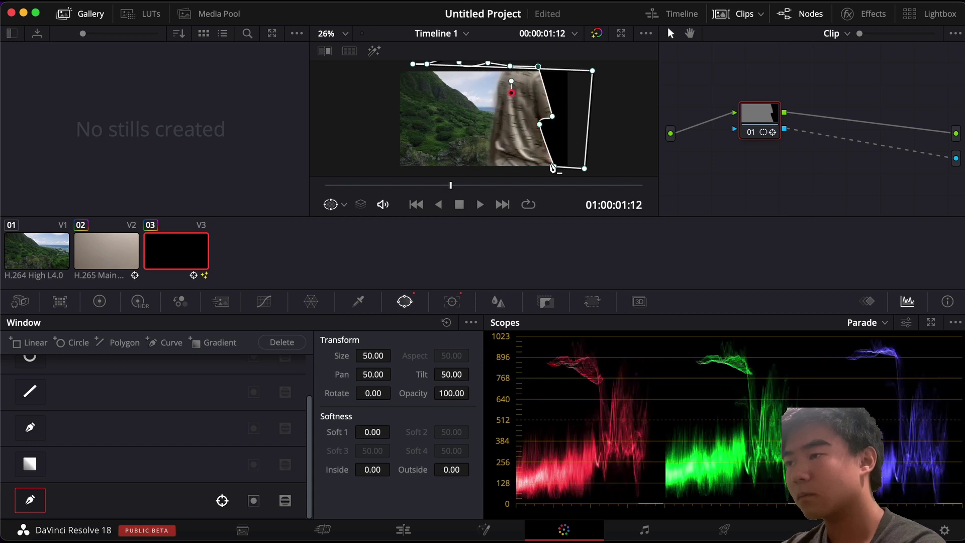
drag(553, 166, 608, 148)
drag(539, 124, 620, 108)
drag(558, 117, 630, 71)
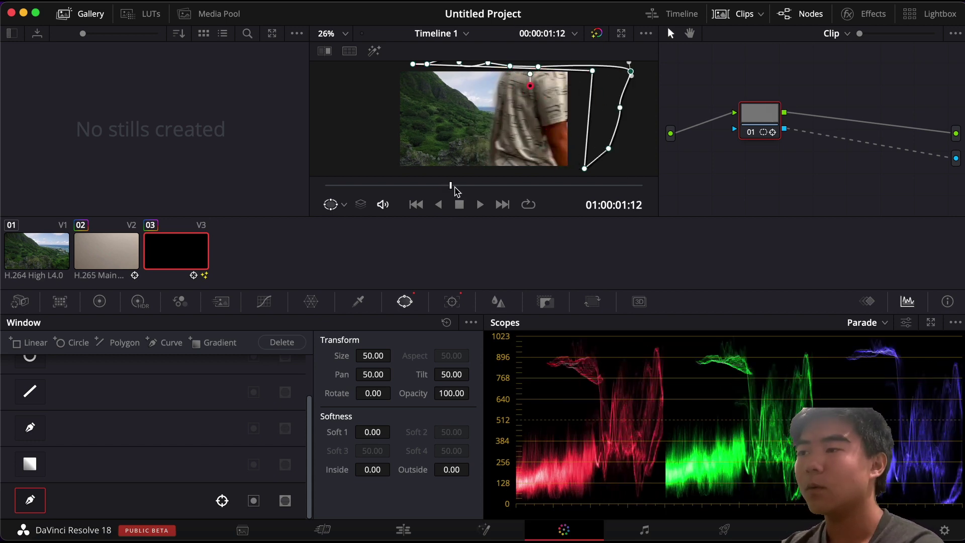
Check the mask along the transition, set its tracker to Clip mode, and set Soft 1 to 3.00.
drag(454, 192, 368, 187)
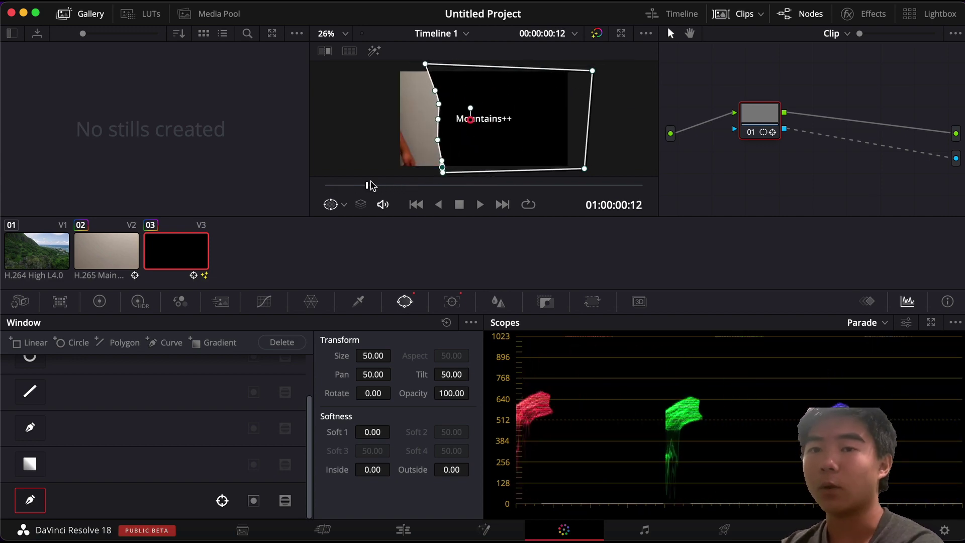
drag(376, 186, 427, 186)
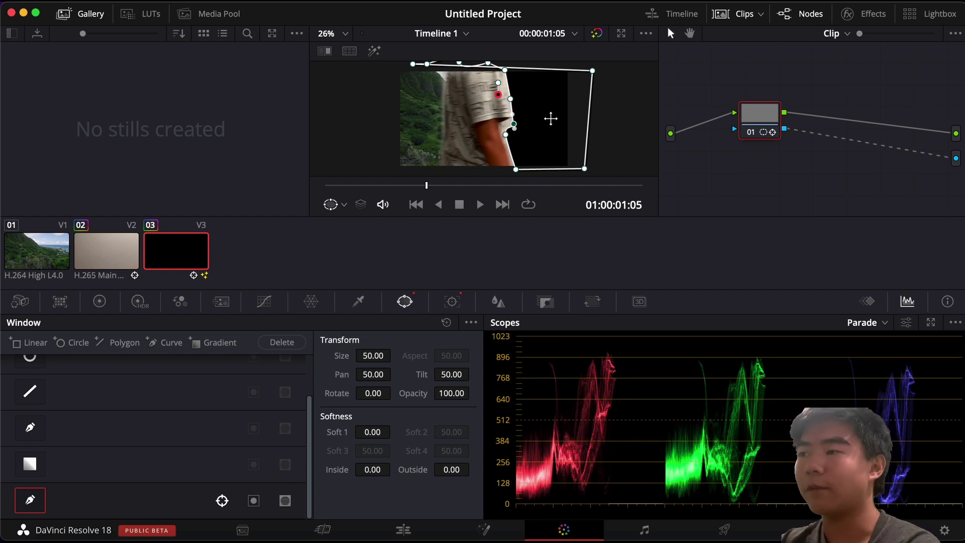
key(Left)
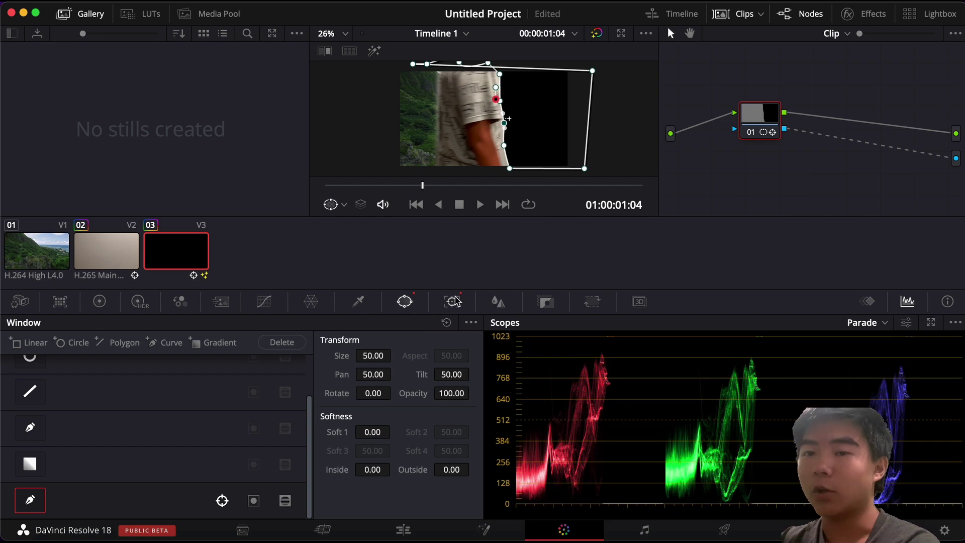
click(454, 301)
click(361, 343)
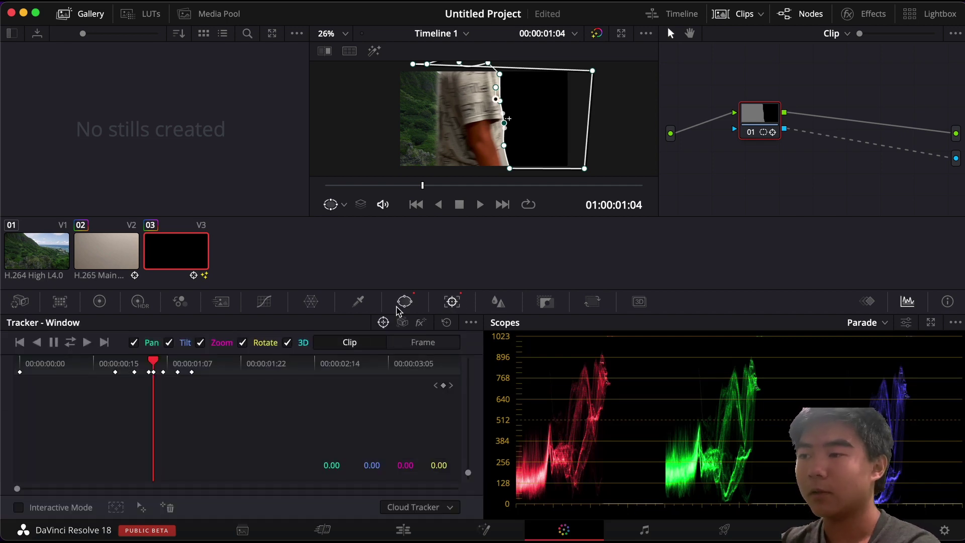
click(404, 302)
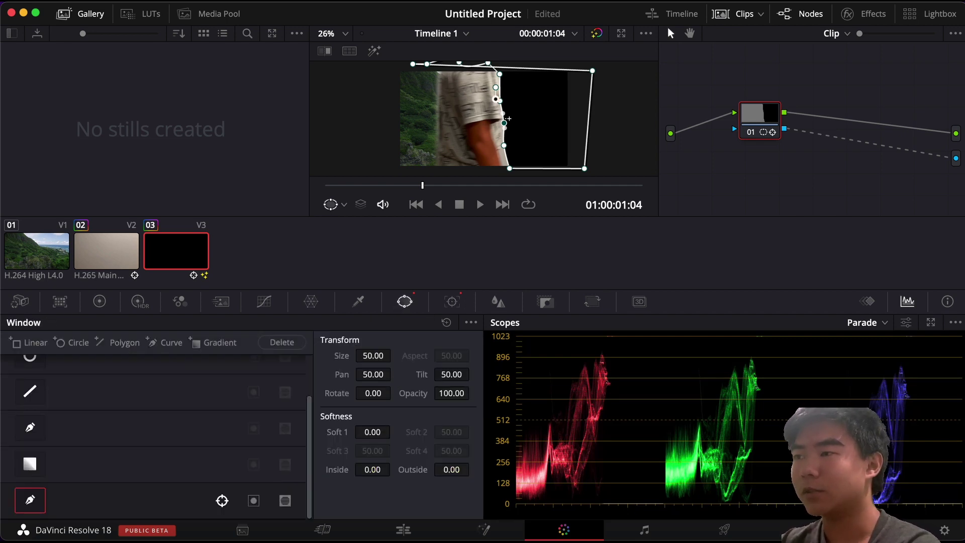
drag(374, 432, 405, 432)
click(451, 303)
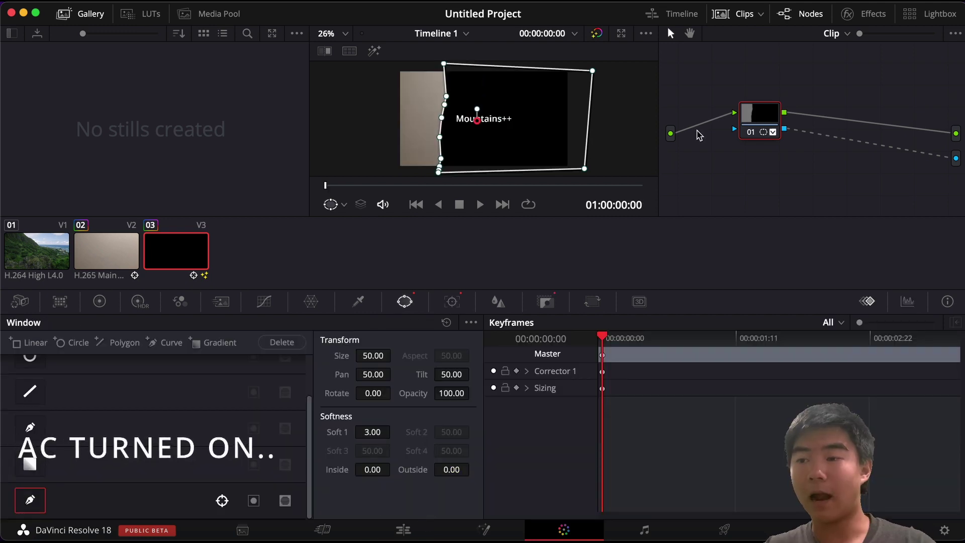
Connect the source to node 01's key input and play the transition from its start on the Cut page.
drag(734, 129, 670, 135)
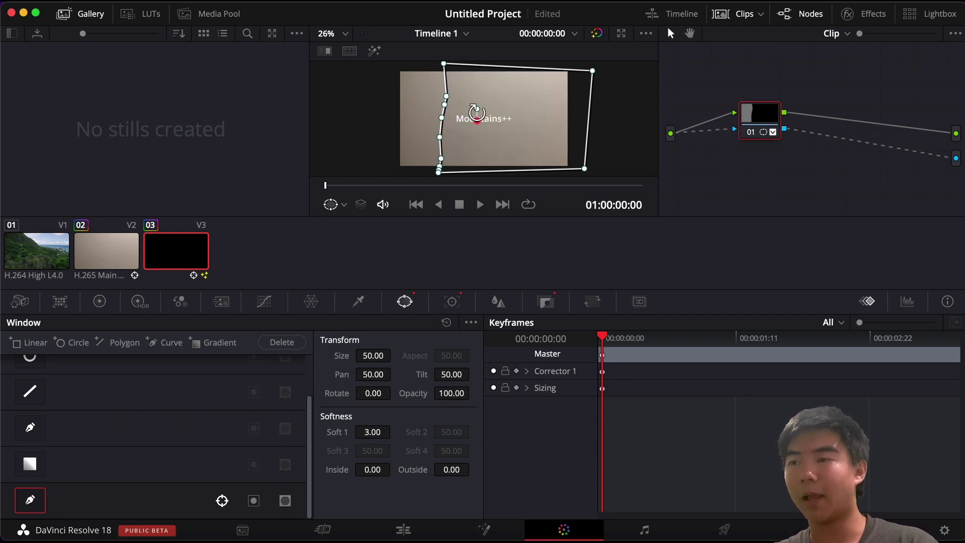
click(323, 530)
key(space)
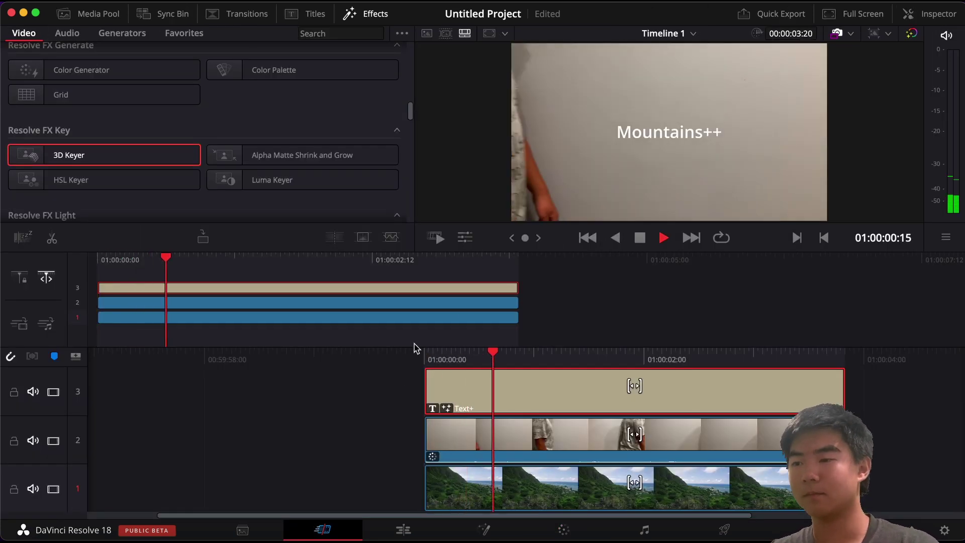
key(space)
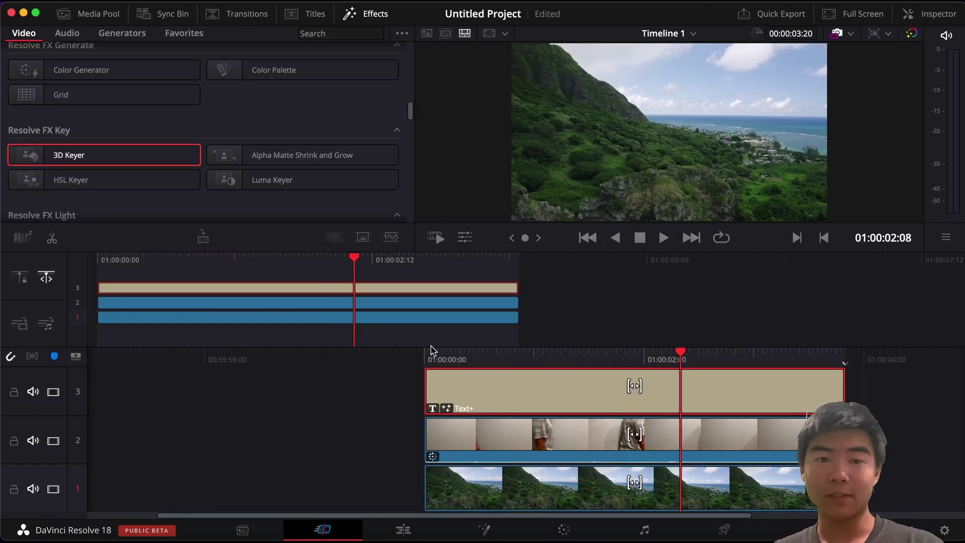